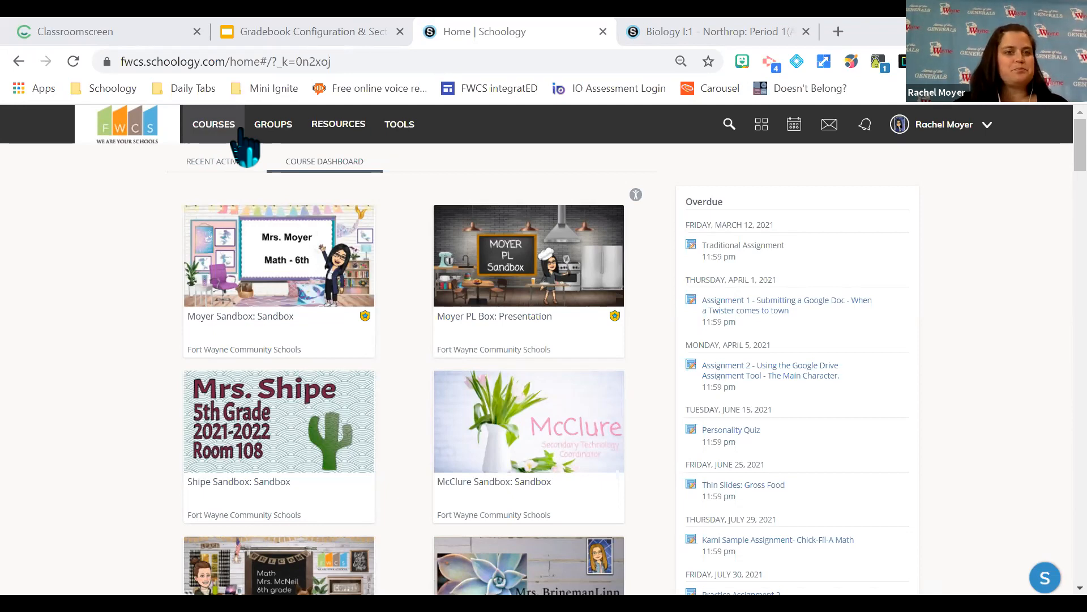
# Step: Open the full My Courses list and locate the Math 1 - Memorial Park course
pyautogui.click(205, 136)
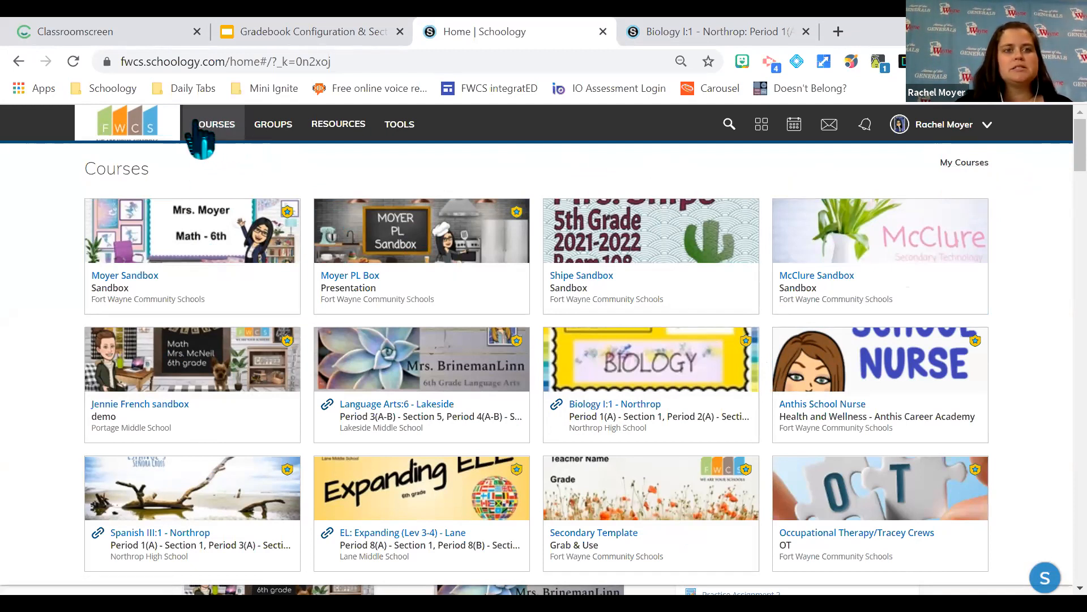
pyautogui.click(957, 164)
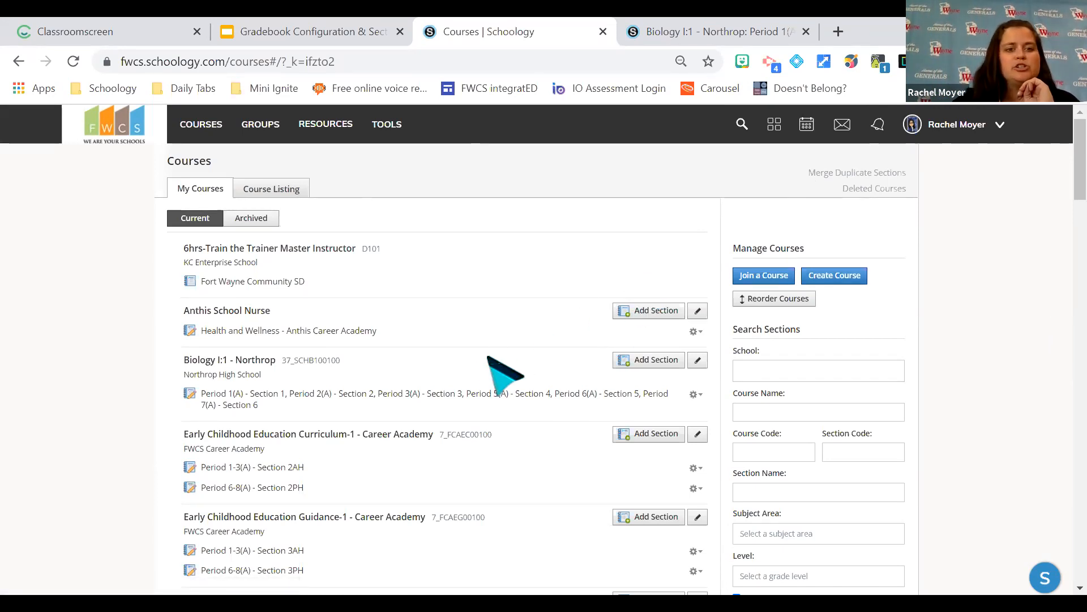
pyautogui.scroll(-1, 490, 385)
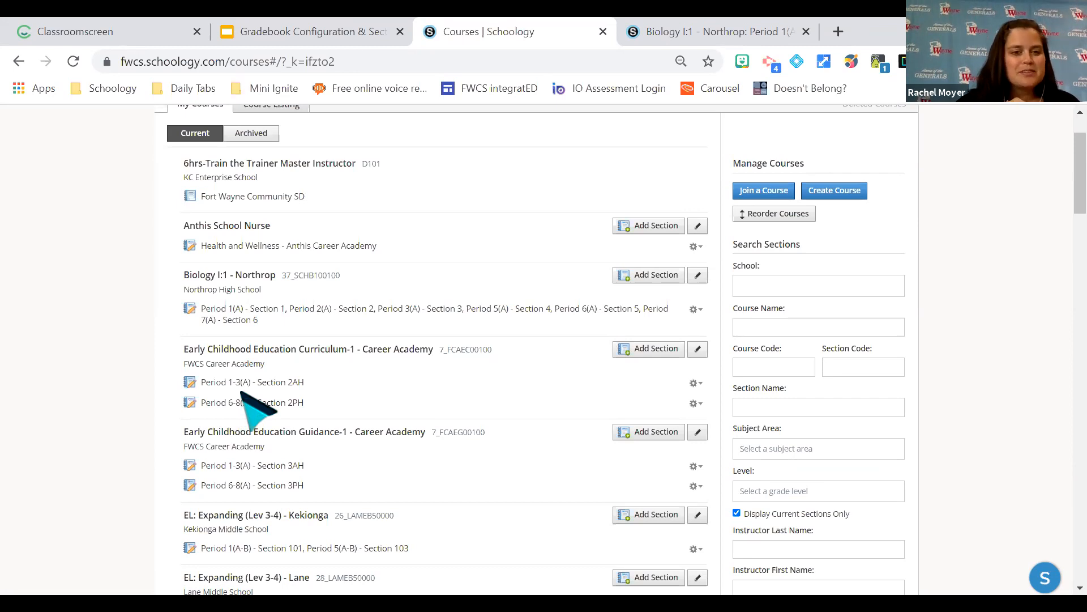
pyautogui.scroll(-2, 362, 402)
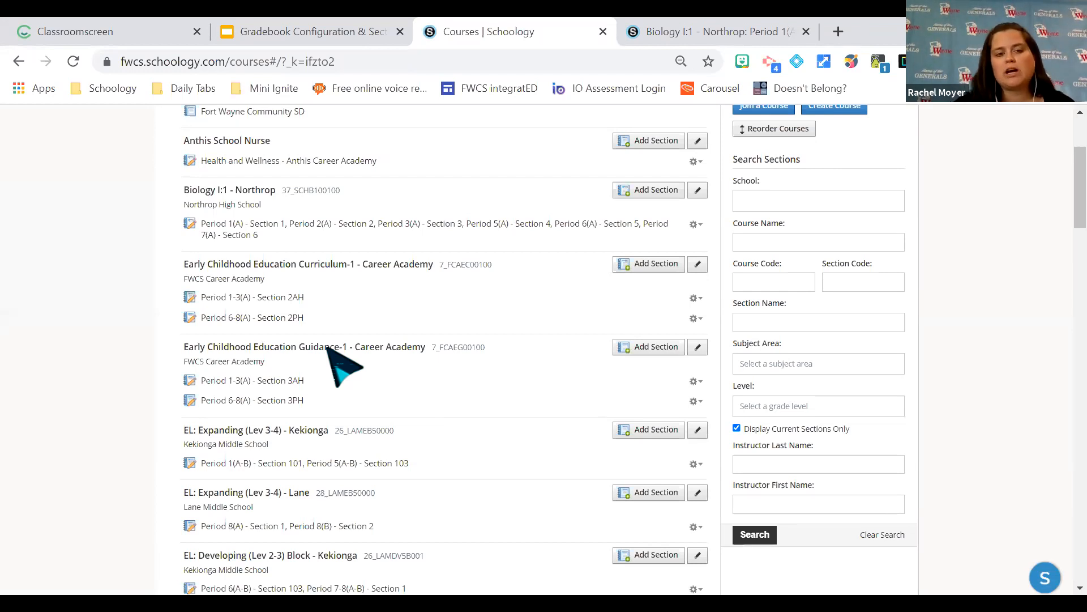
pyautogui.scroll(-1, 328, 351)
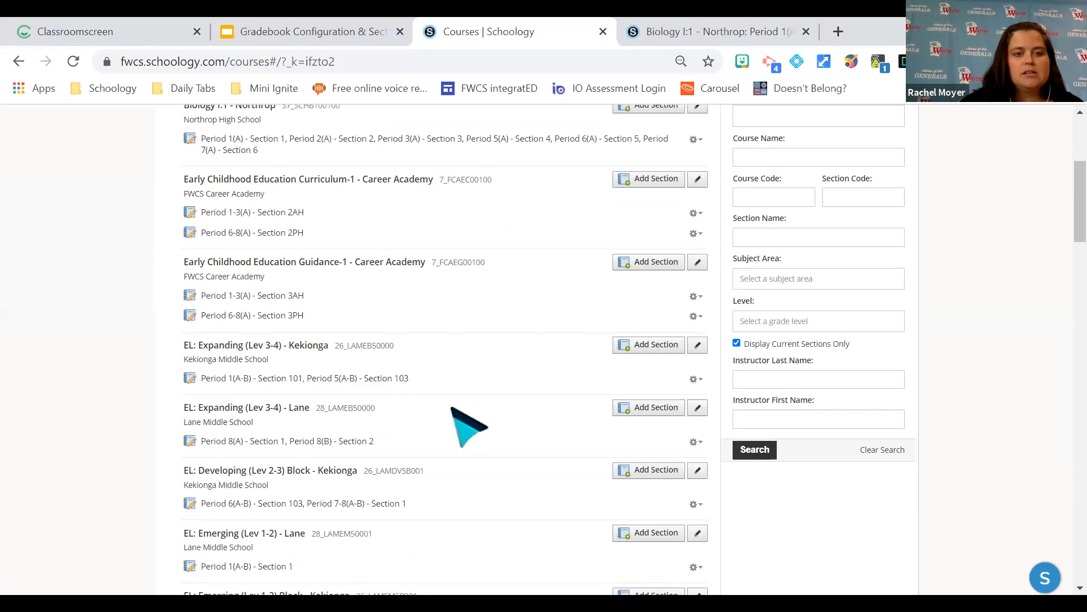
pyautogui.scroll(-5, 444, 407)
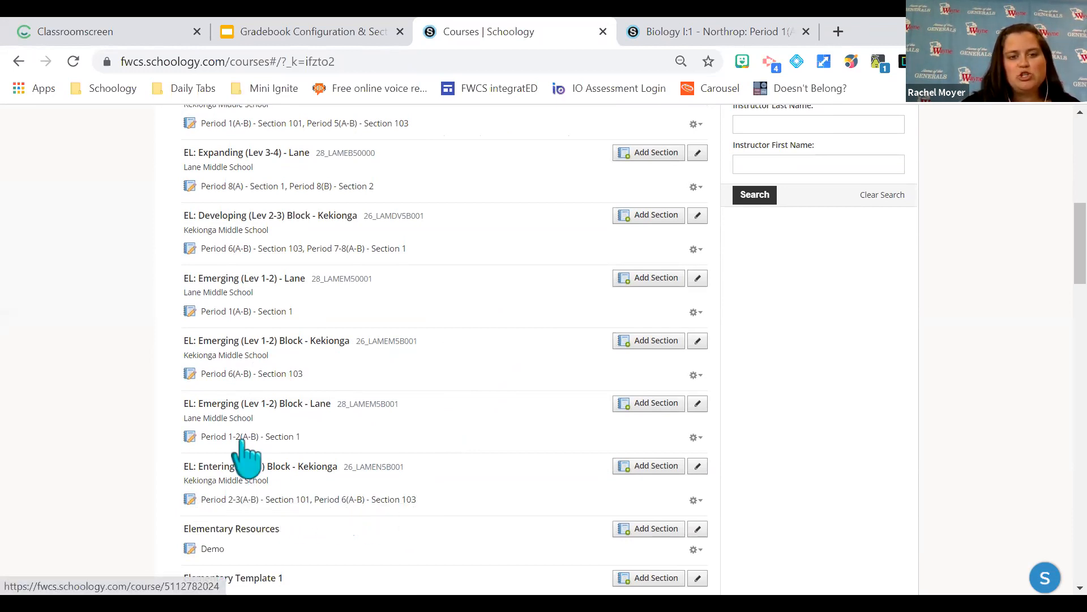
pyautogui.scroll(-3, 391, 504)
pyautogui.scroll(-7, 391, 504)
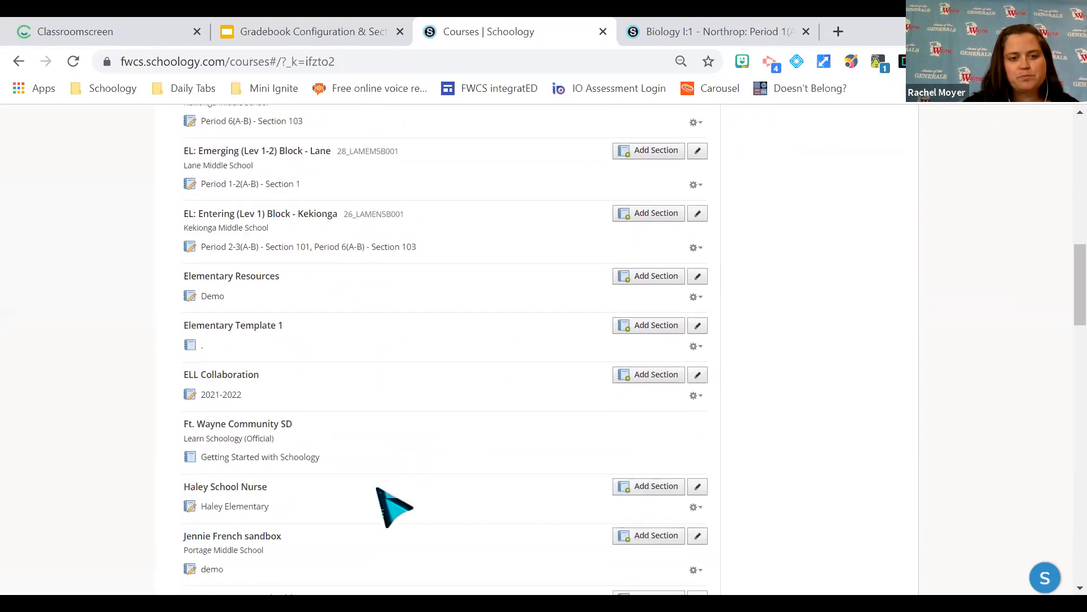
pyautogui.scroll(-3, 390, 506)
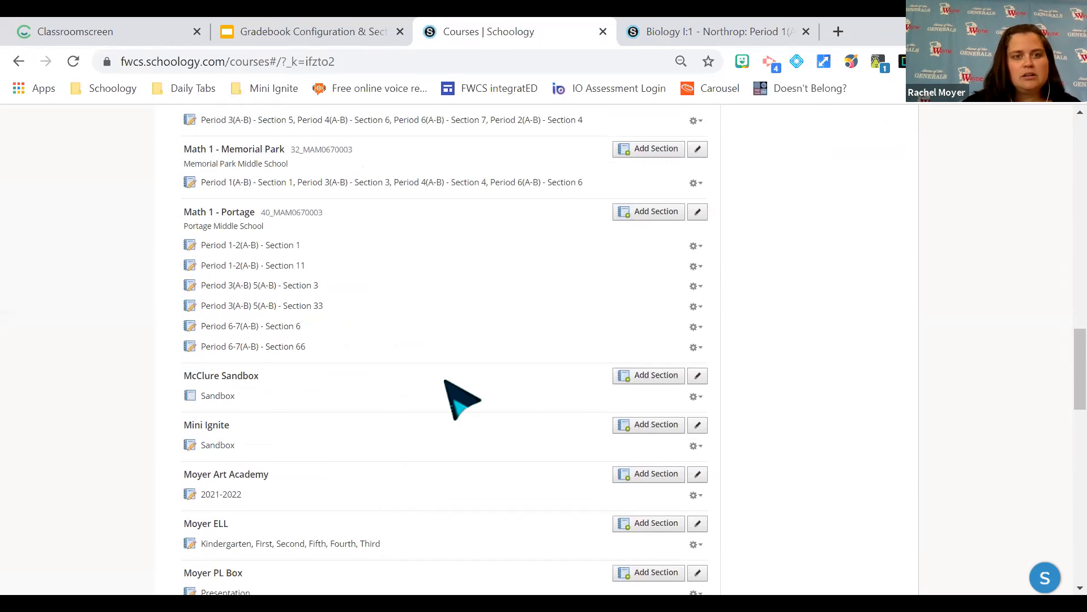
pyautogui.scroll(1, 461, 400)
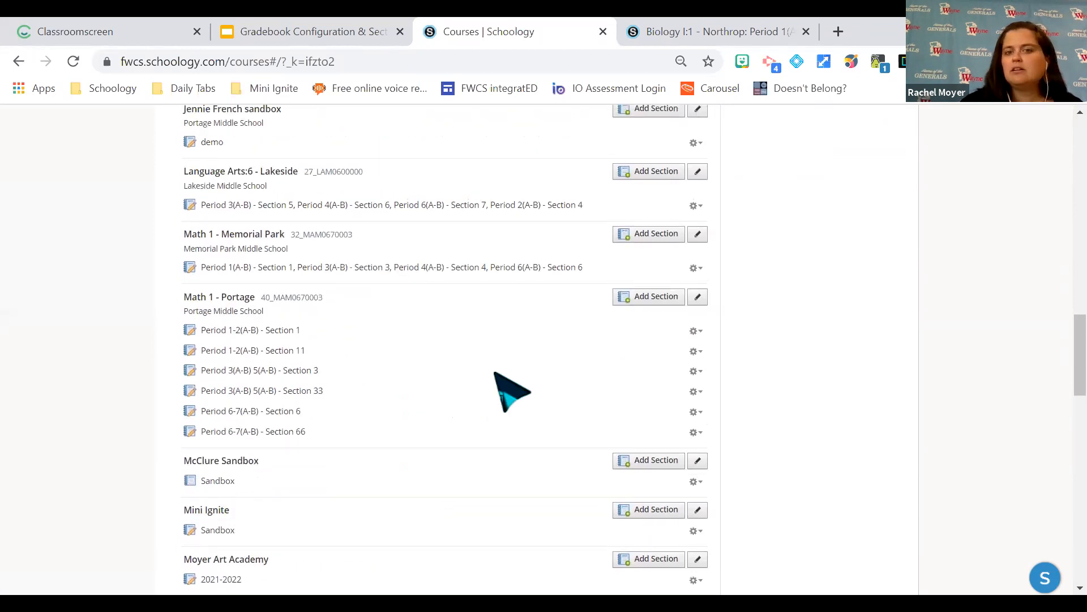
# Step: Unlink the Period 3, Period 4 and Period 6 sections from Period 1(A-B) - Section 1 in Math 1 - Memorial Park
pyautogui.click(697, 268)
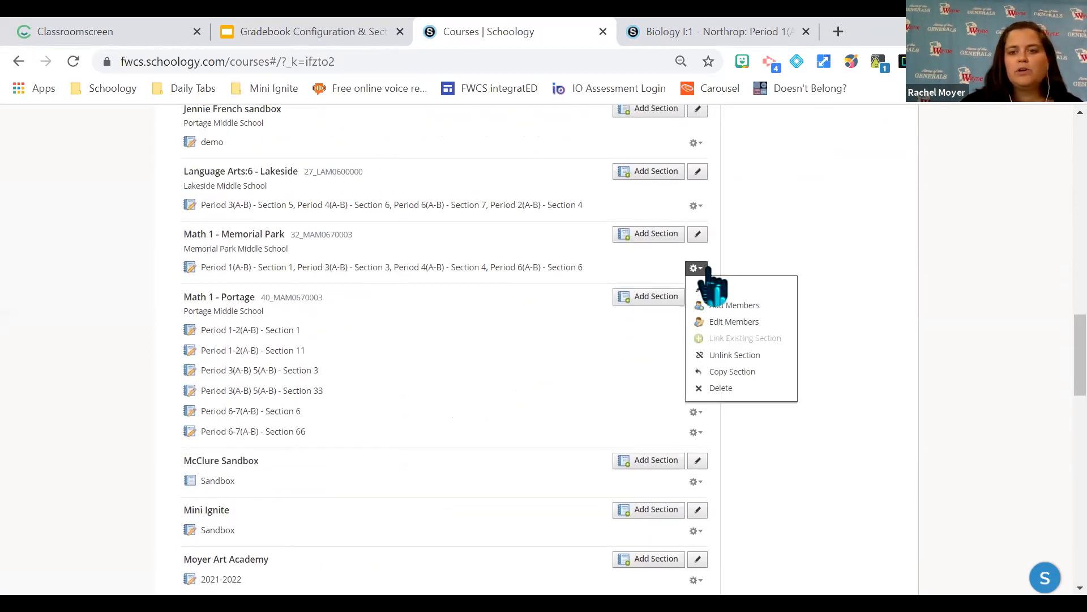
pyautogui.click(736, 355)
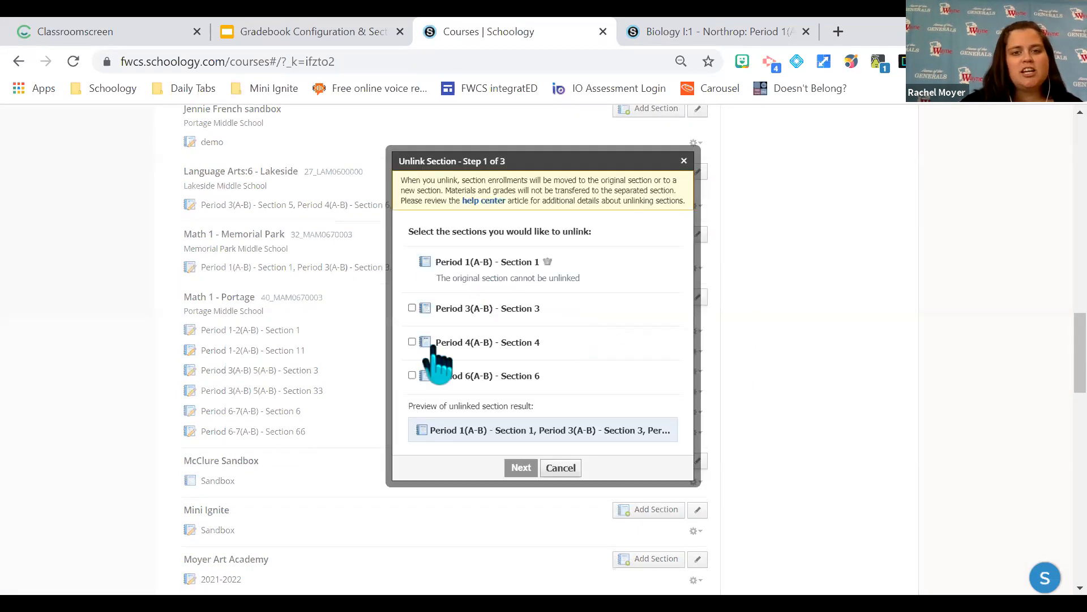
pyautogui.click(413, 302)
pyautogui.click(413, 363)
pyautogui.click(413, 424)
pyautogui.click(521, 484)
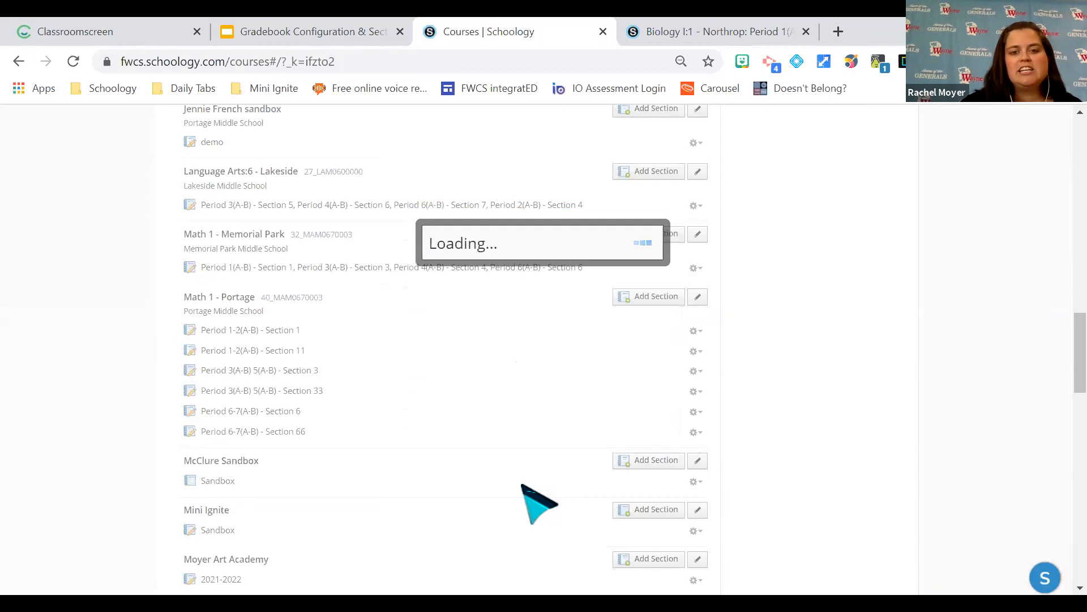
pyautogui.click(420, 290)
pyautogui.click(502, 342)
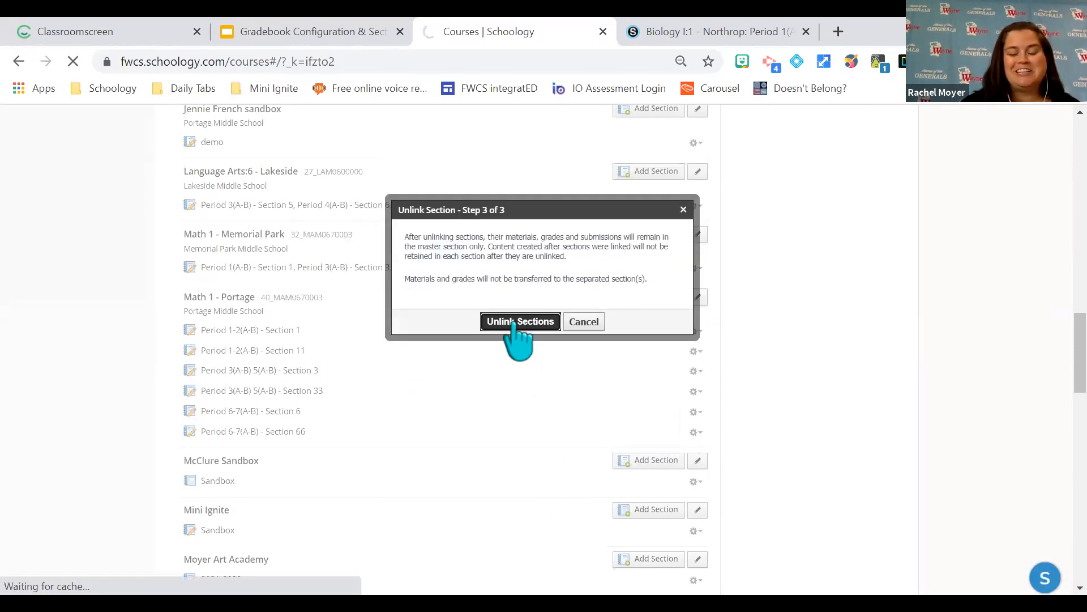
pyautogui.click(516, 322)
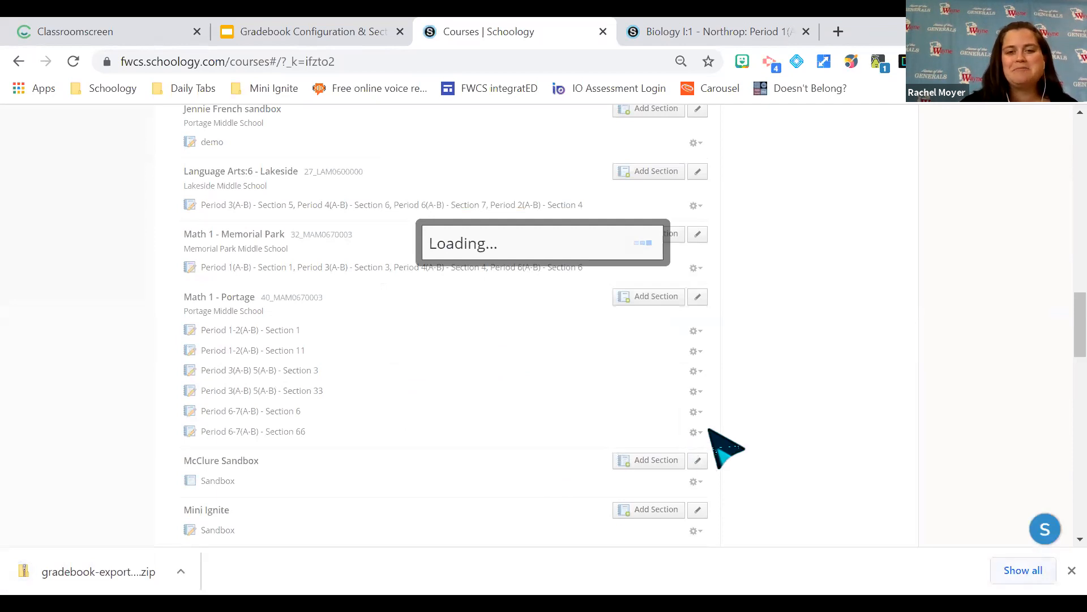
pyautogui.click(1071, 570)
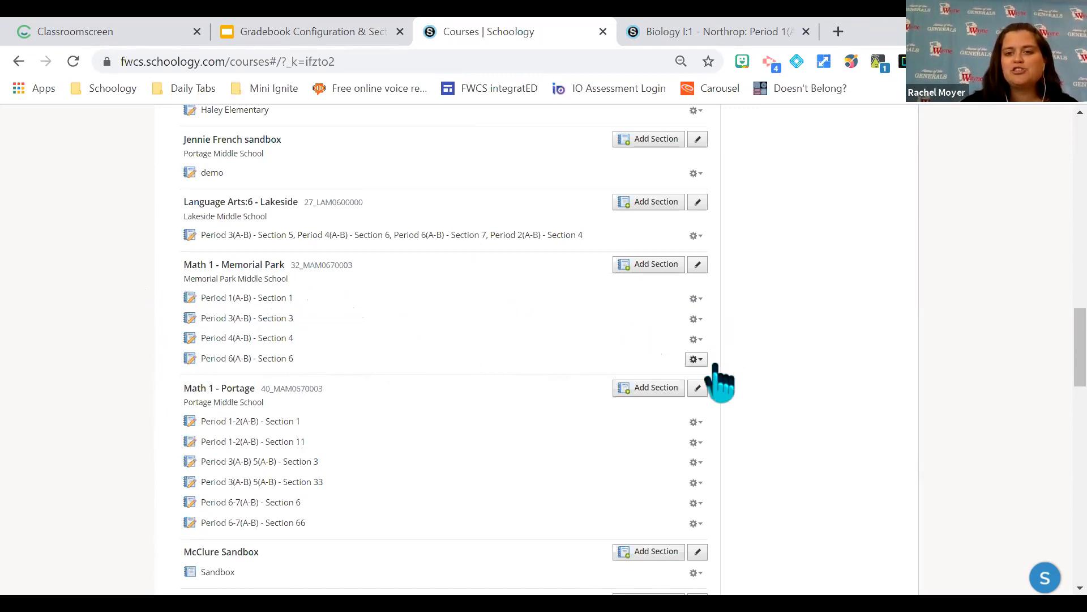
pyautogui.click(695, 300)
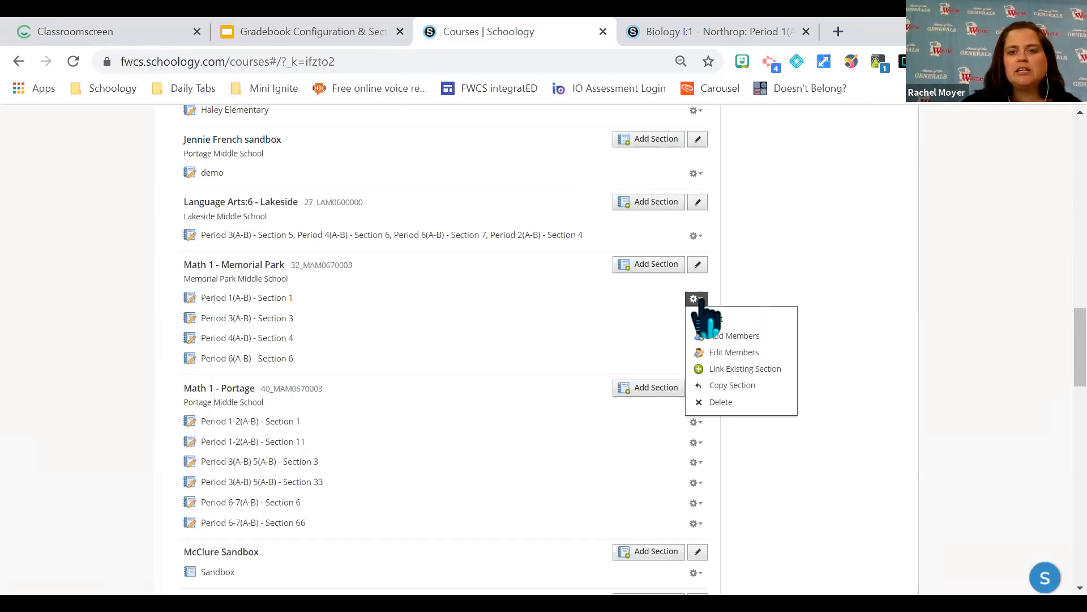
pyautogui.click(721, 371)
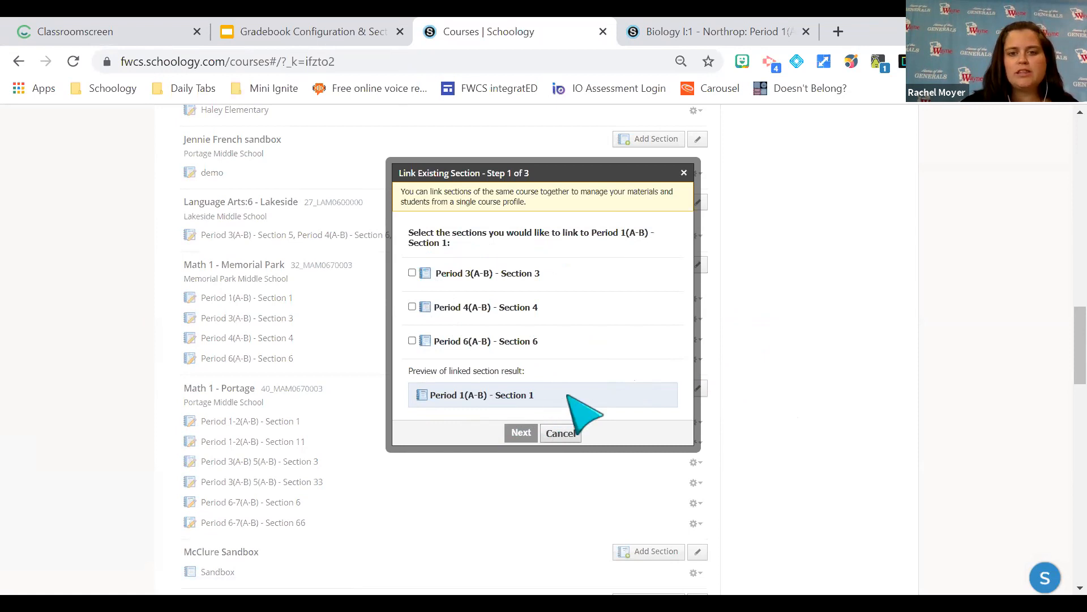
pyautogui.click(413, 272)
pyautogui.click(412, 306)
pyautogui.click(412, 341)
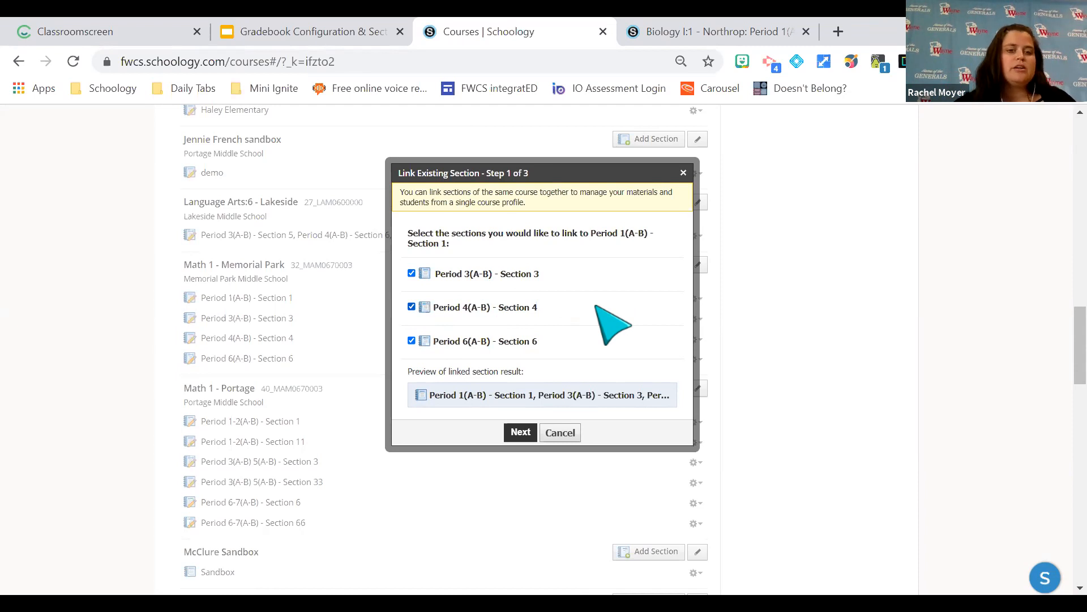
pyautogui.click(575, 432)
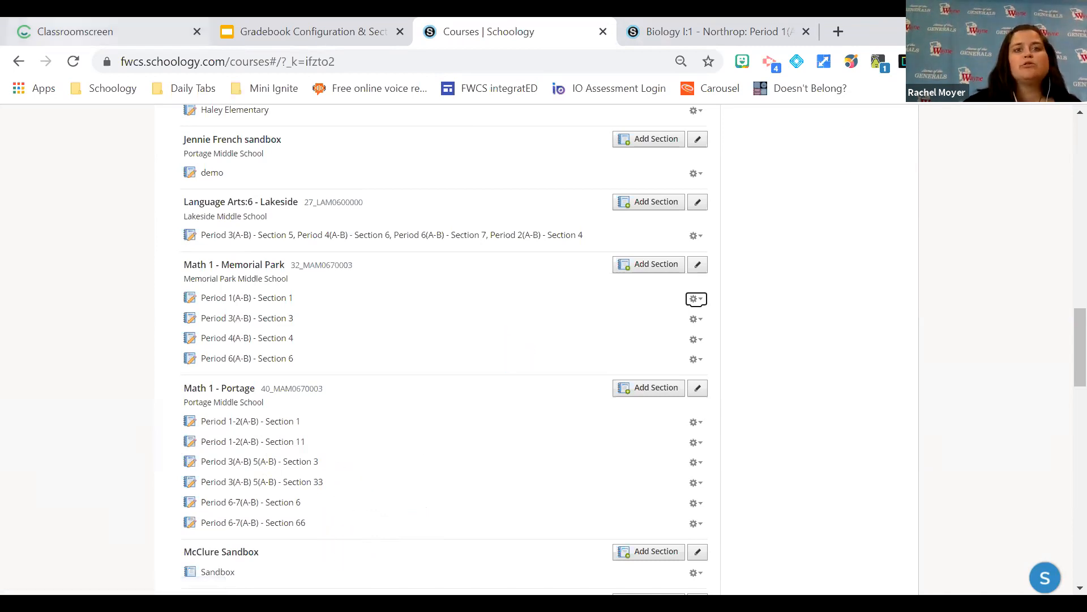
# Step: View the Linking Issues slide in the Google Slides presentation and return to the Schoology course list
pyautogui.click(334, 31)
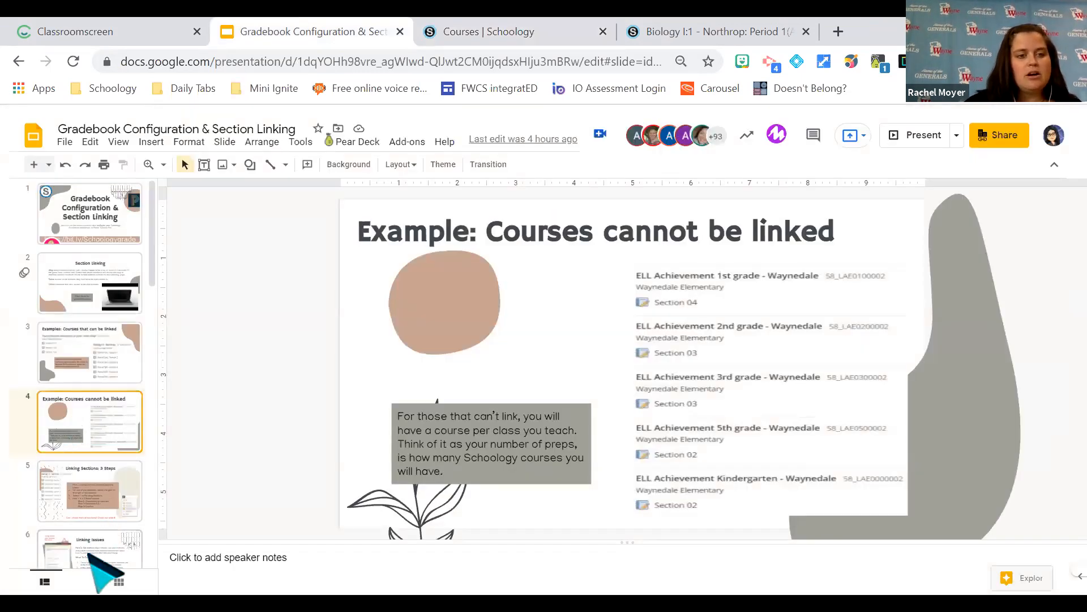
pyautogui.click(88, 552)
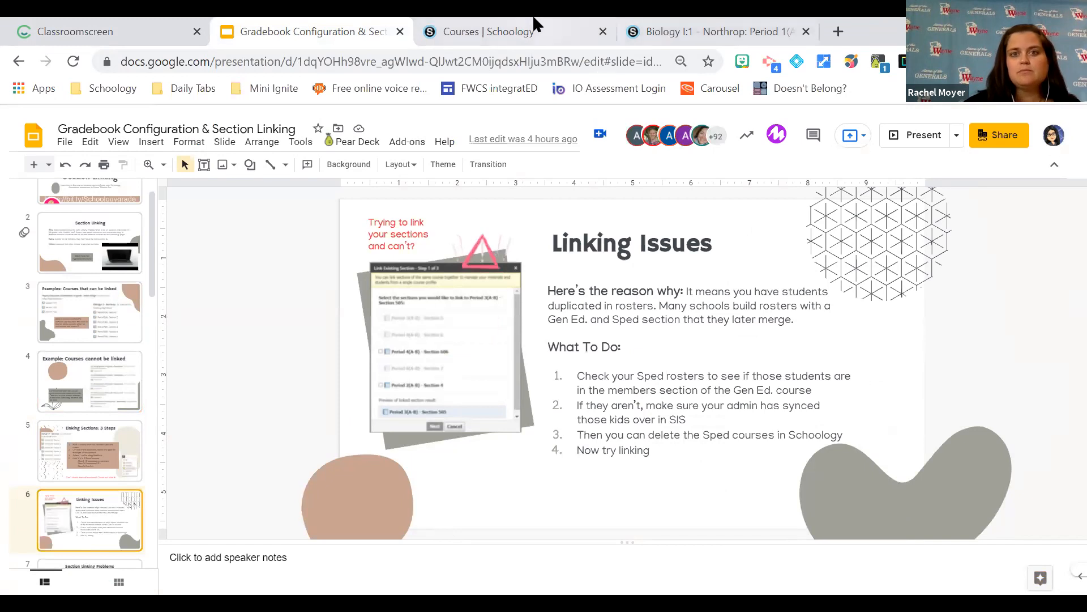
pyautogui.click(510, 29)
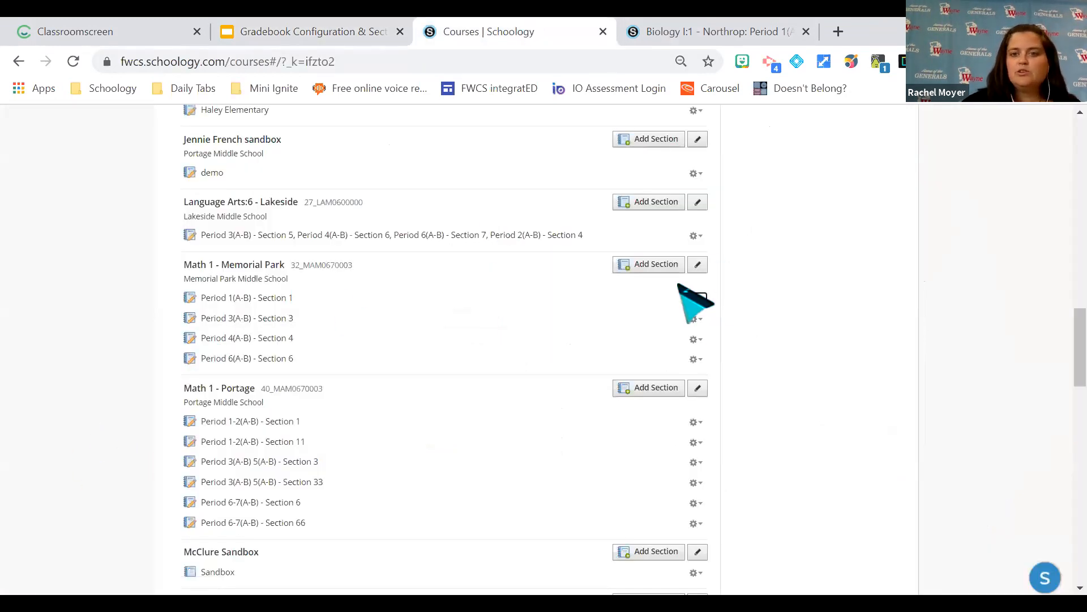
# Step: Try to link the Period 3, Period 4 and Period 6 sections to Period 1(A-B) - Section 1 in Math 1 - Memorial Park
pyautogui.click(695, 299)
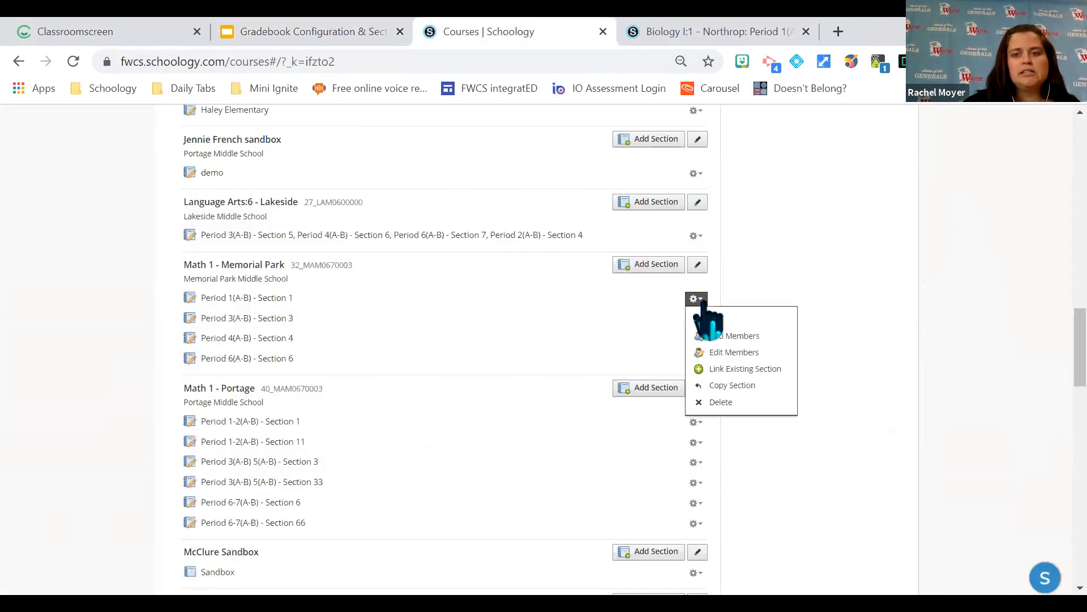
pyautogui.click(708, 369)
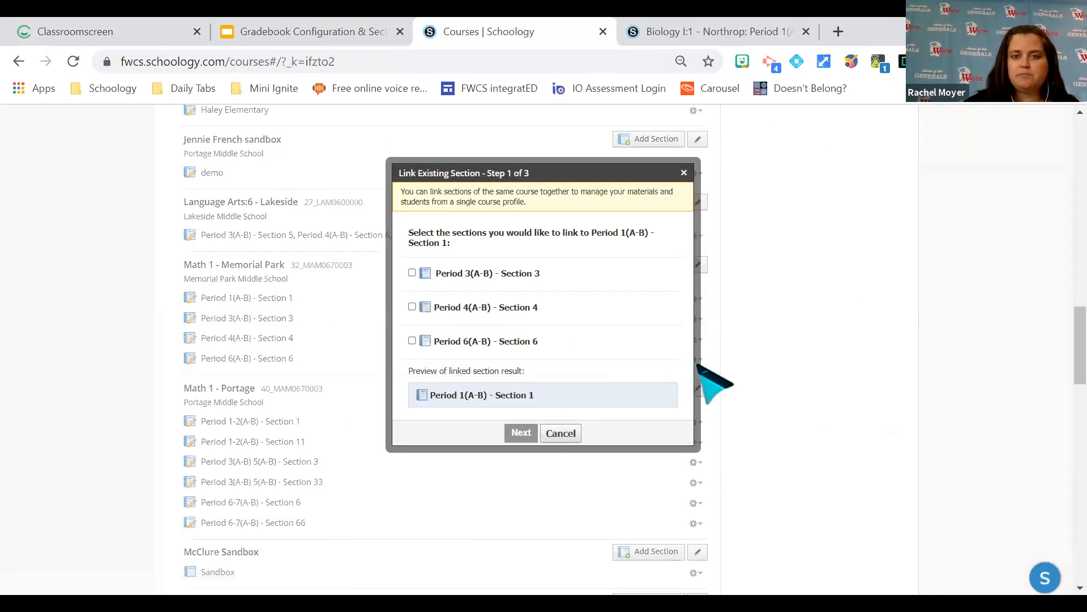
pyautogui.click(412, 273)
pyautogui.click(411, 306)
pyautogui.click(411, 340)
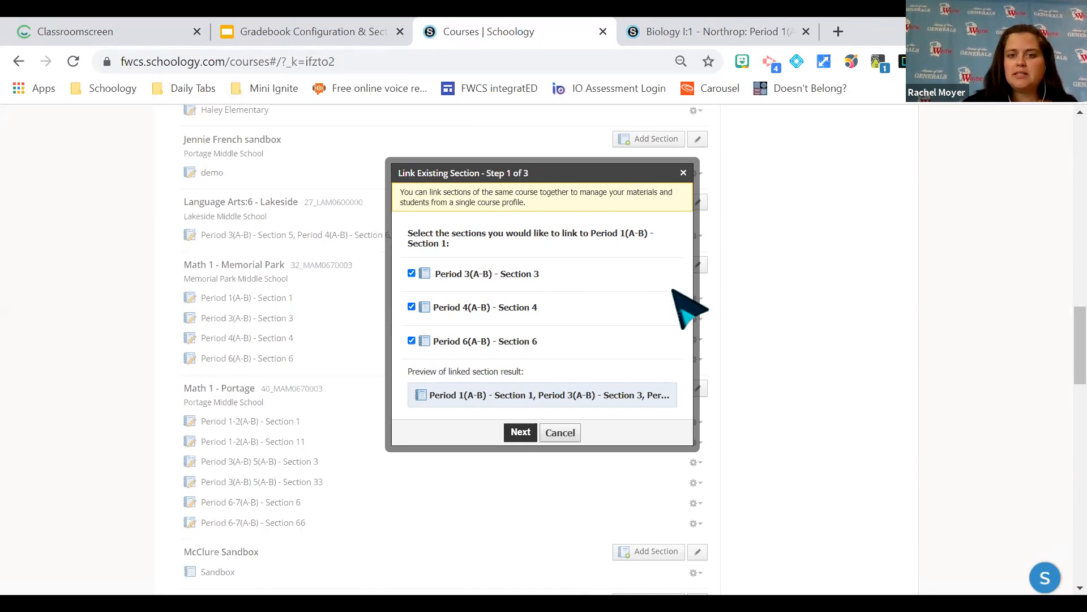
pyautogui.click(521, 432)
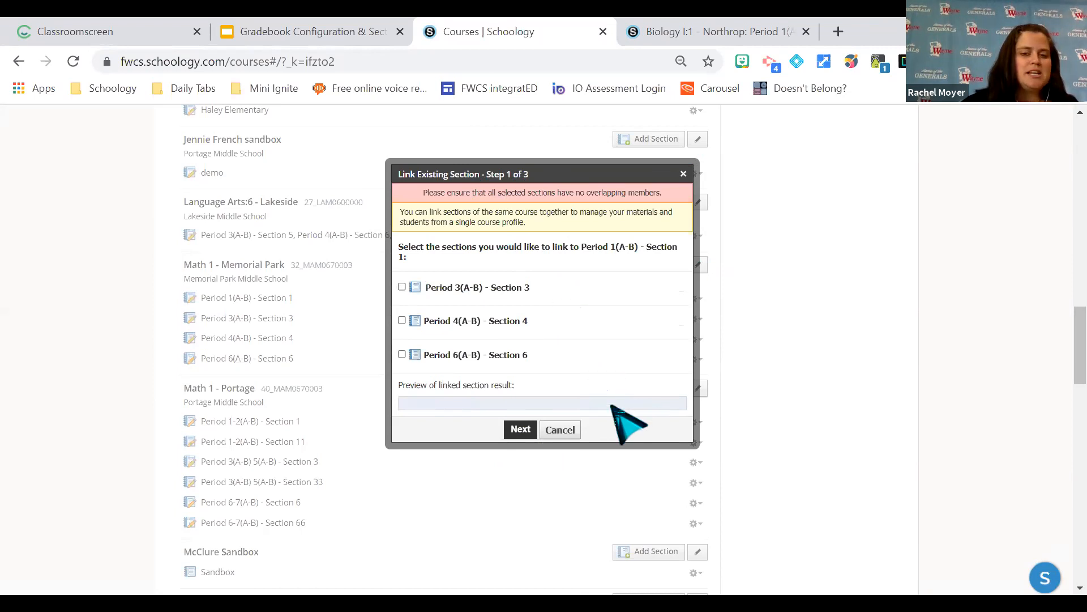
pyautogui.click(559, 431)
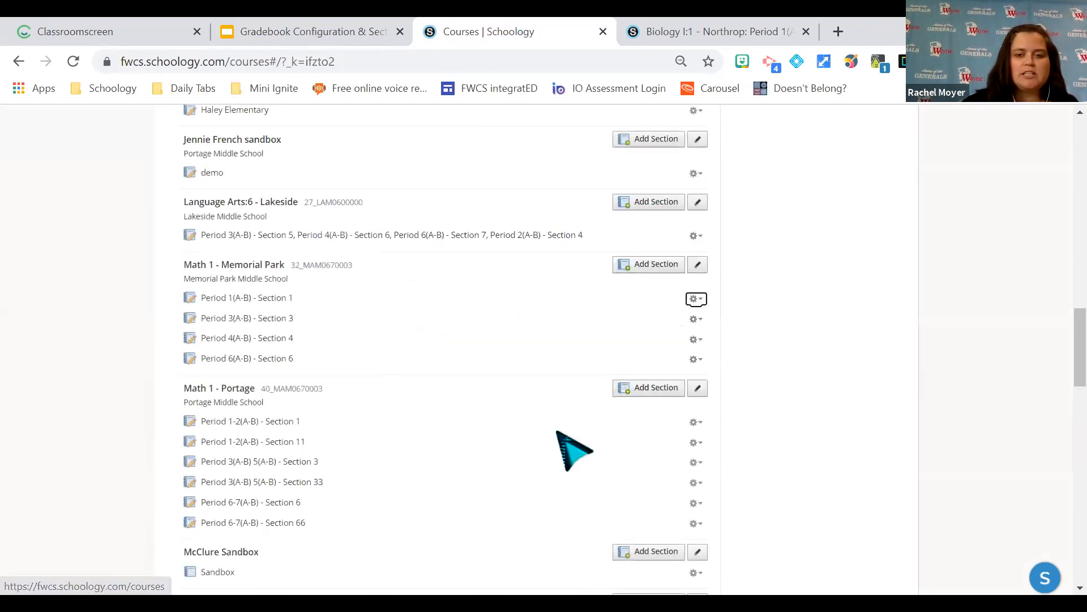
# Step: Delete the duplicate Section 11, Section 33 and Section 66 from the Math 1 - Portage course
pyautogui.click(696, 443)
pyautogui.click(722, 545)
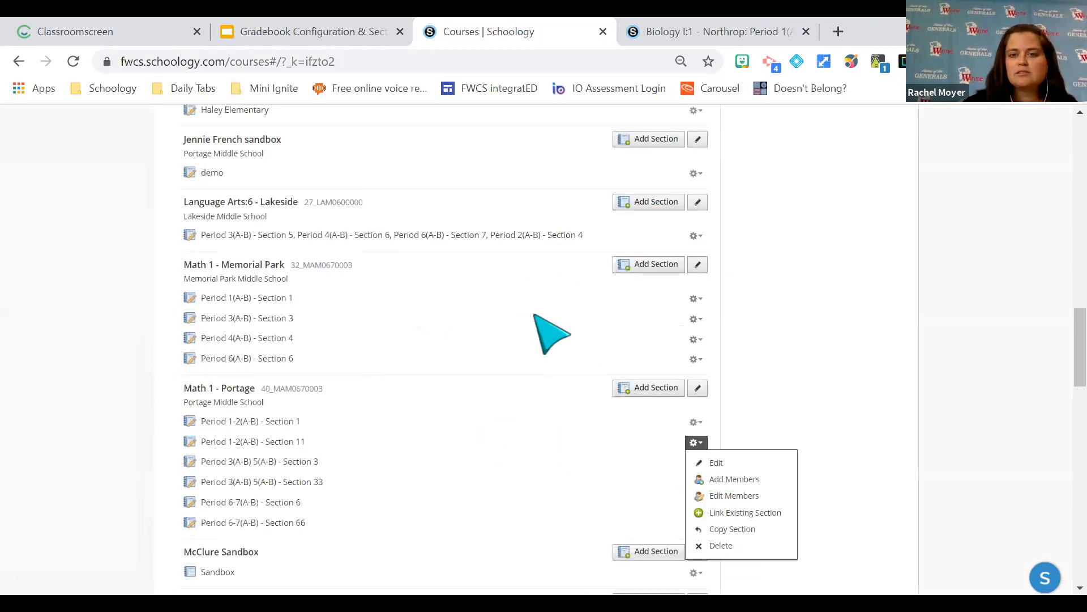
pyautogui.click(521, 277)
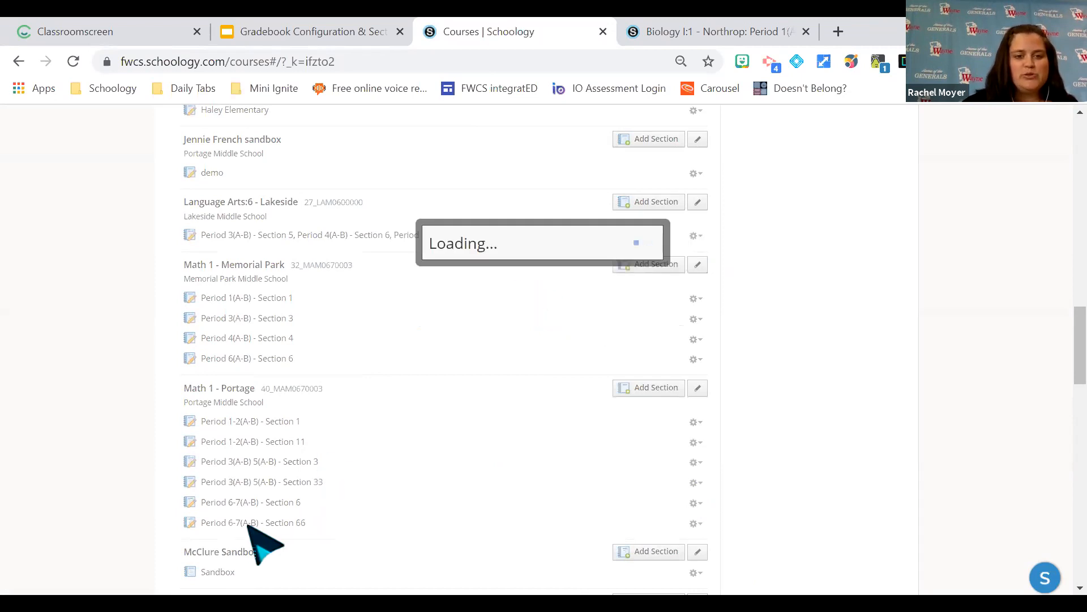
pyautogui.click(696, 462)
pyautogui.click(720, 566)
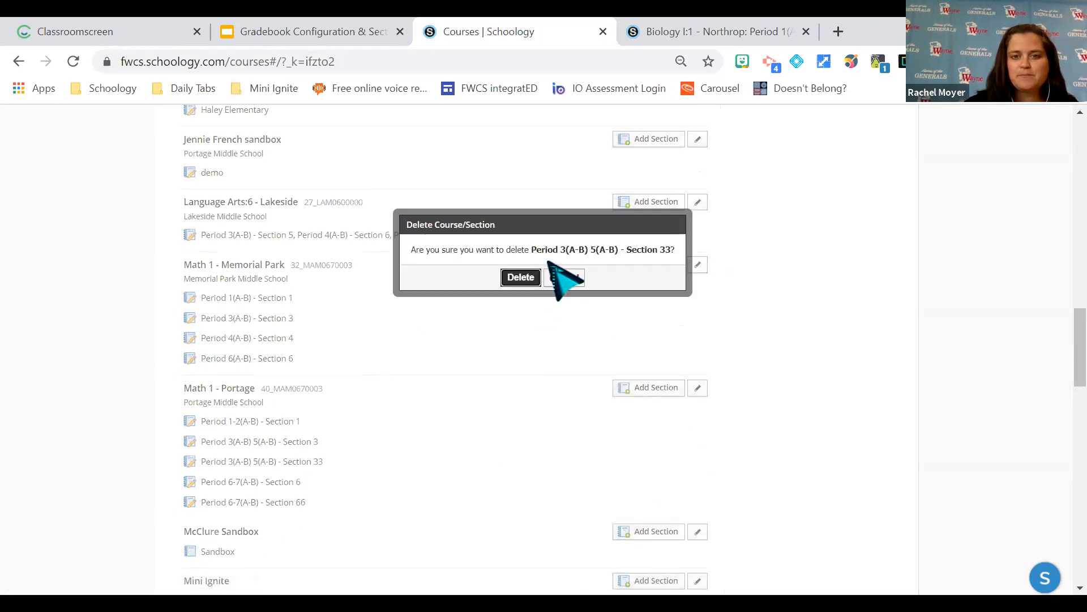
pyautogui.click(522, 277)
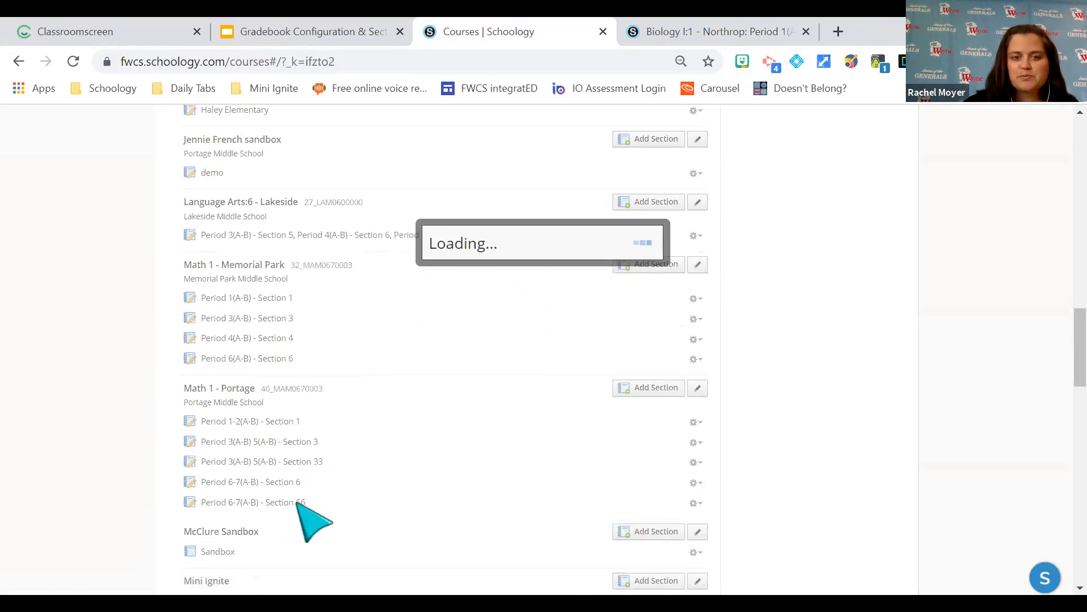
pyautogui.click(695, 483)
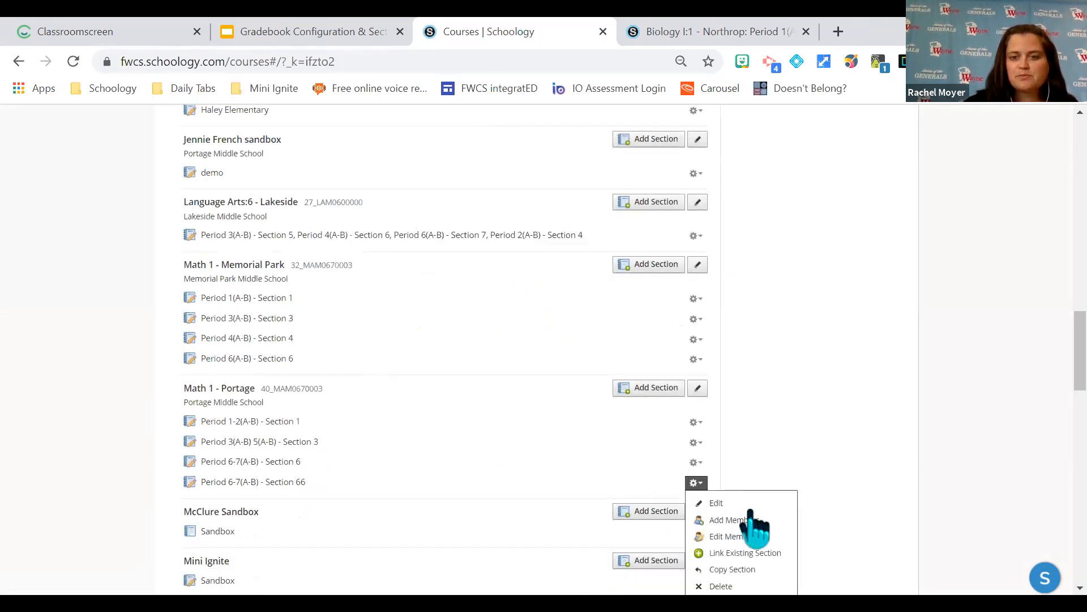
pyautogui.click(721, 586)
pyautogui.click(517, 278)
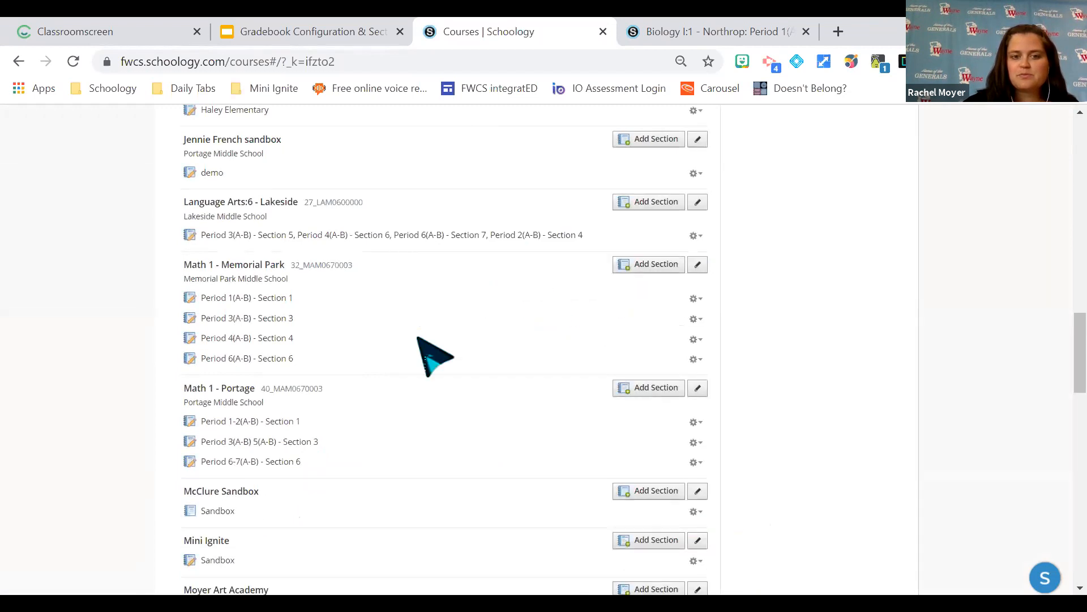
# Step: Link Period 3(A-B) 5(A-B) - Section 3 and Period 6-7(A-B) - Section 6 to Period 1-2(A-B) - Section 1 in Math 1 - Portage, downloading grades as Standard CSV
pyautogui.click(701, 423)
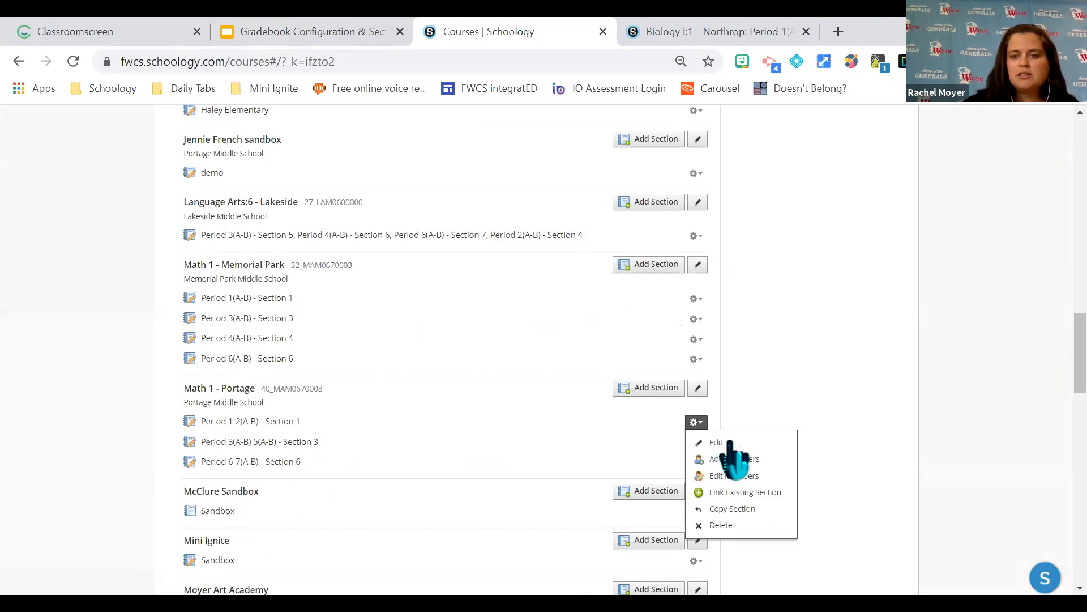
pyautogui.click(764, 492)
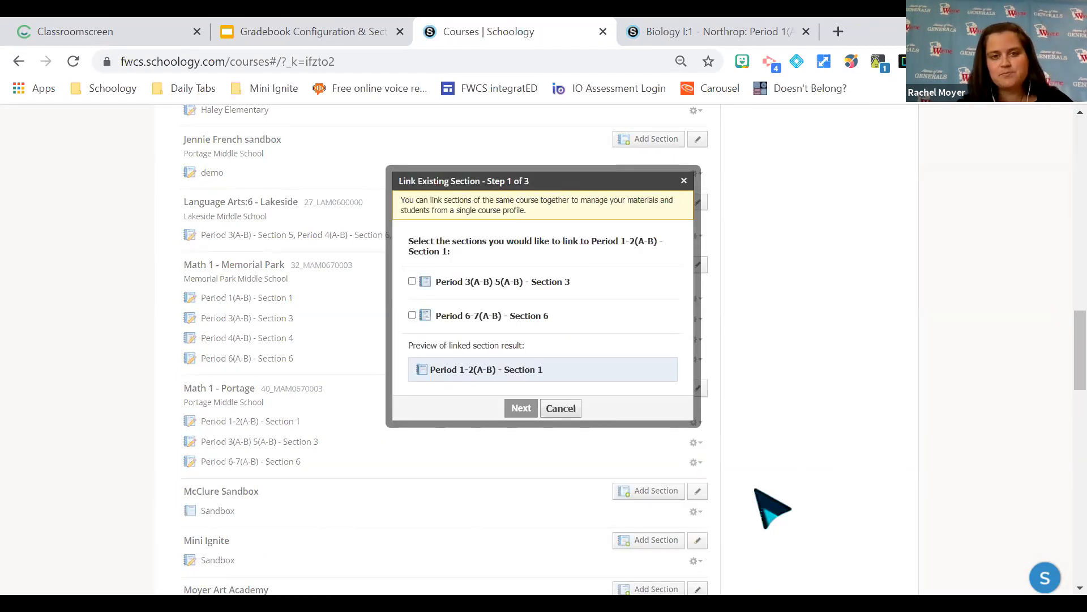
pyautogui.click(412, 281)
pyautogui.click(412, 314)
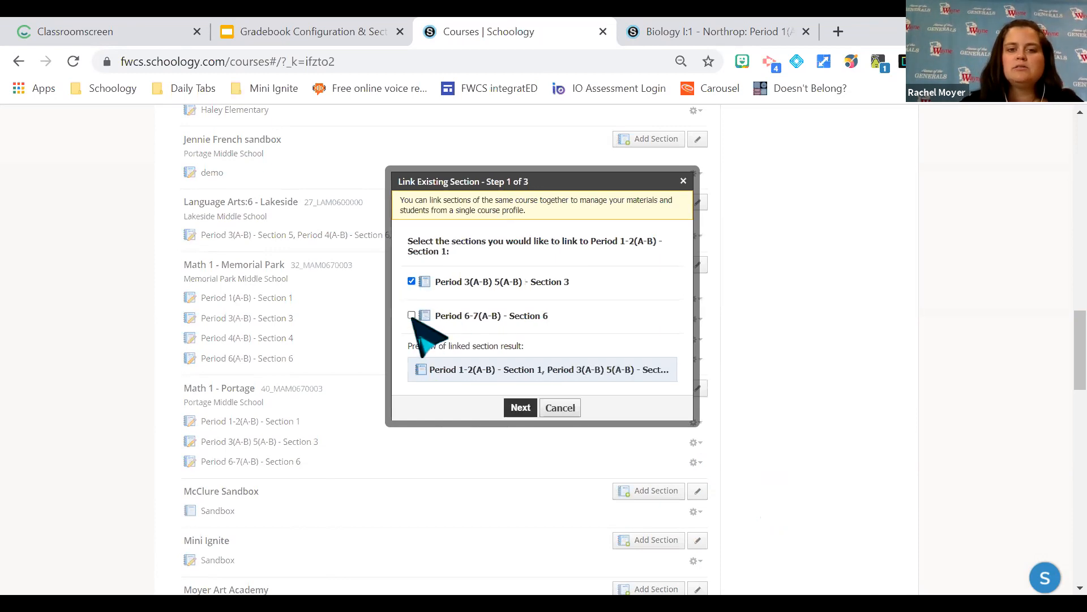
pyautogui.click(521, 408)
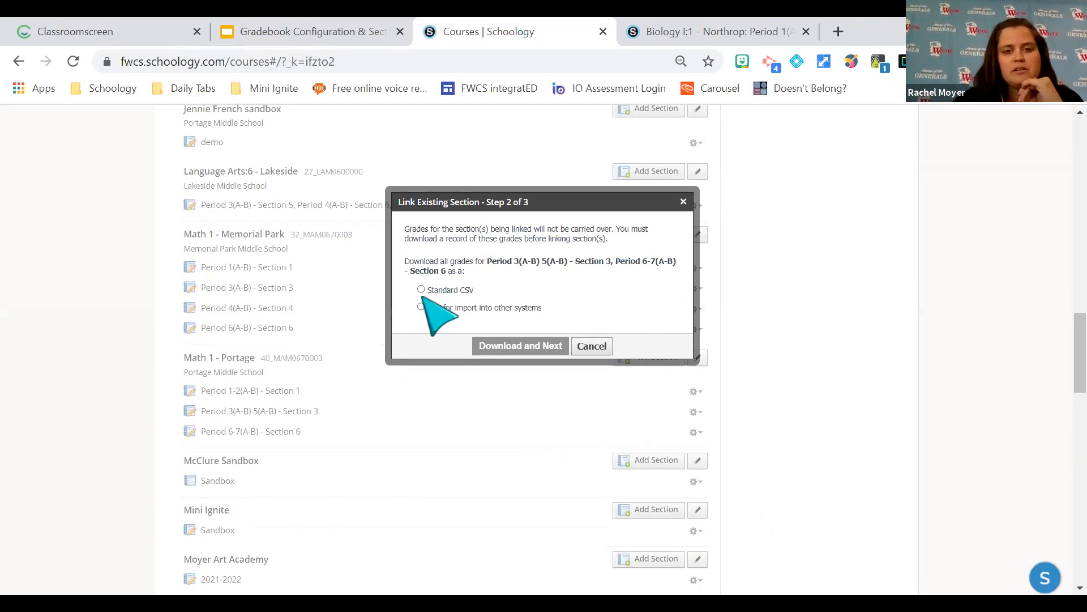
pyautogui.click(421, 290)
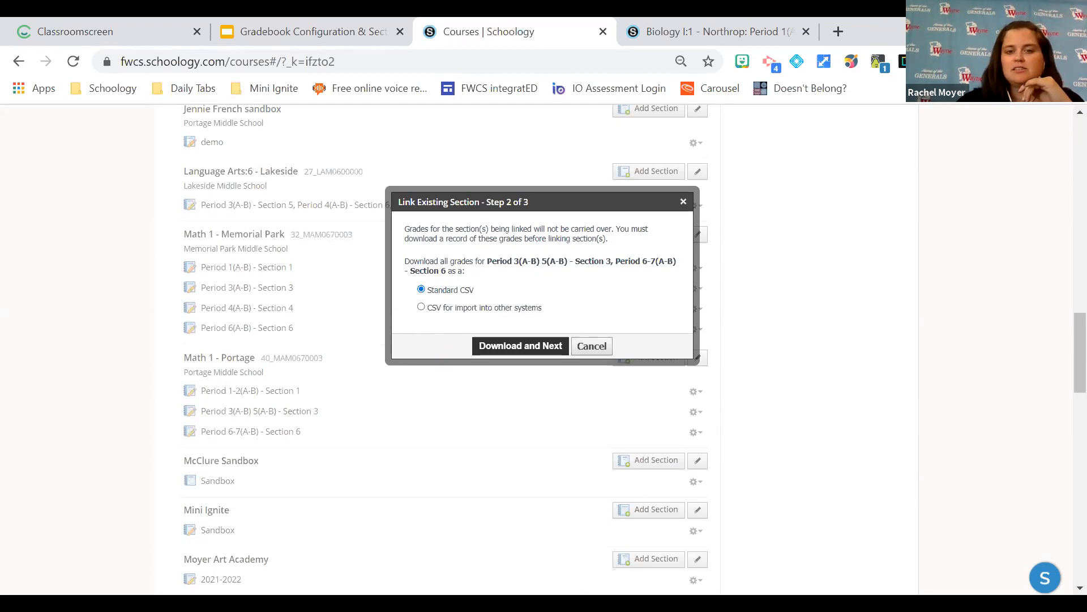
pyautogui.click(544, 346)
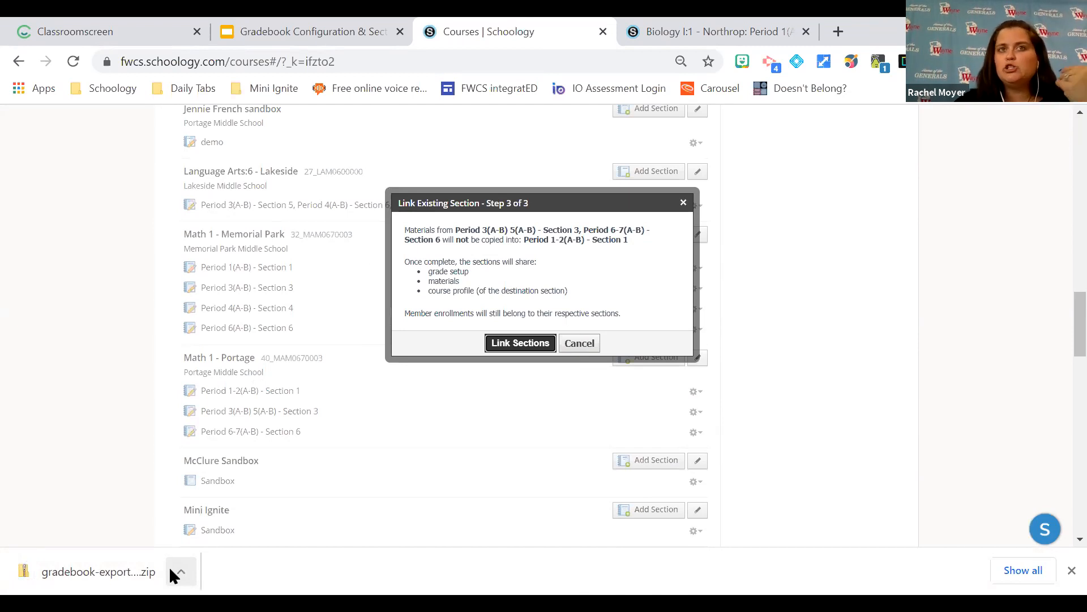
pyautogui.click(1066, 569)
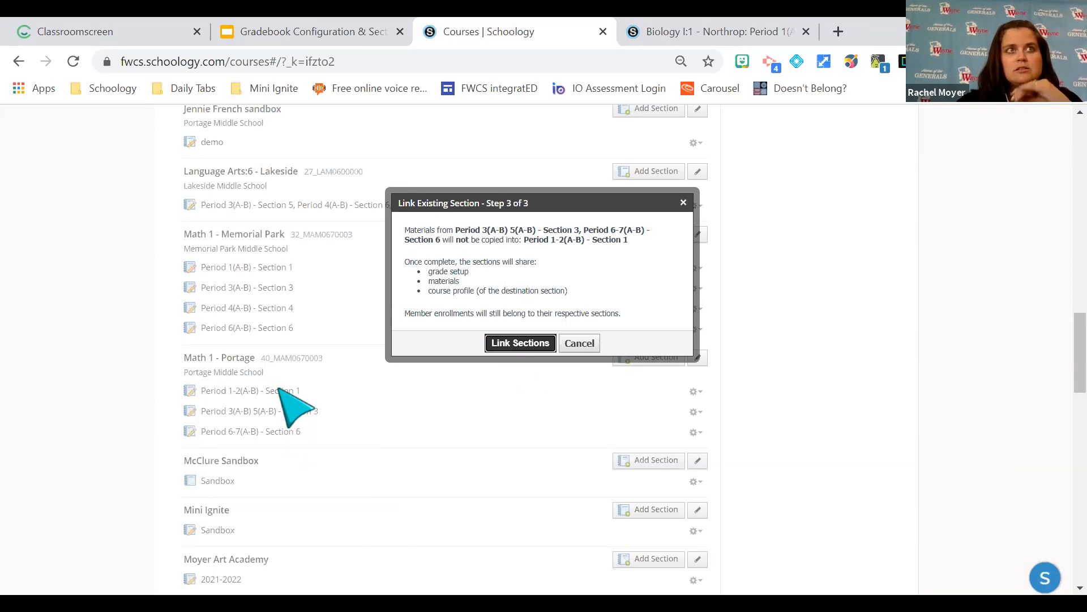
pyautogui.click(528, 343)
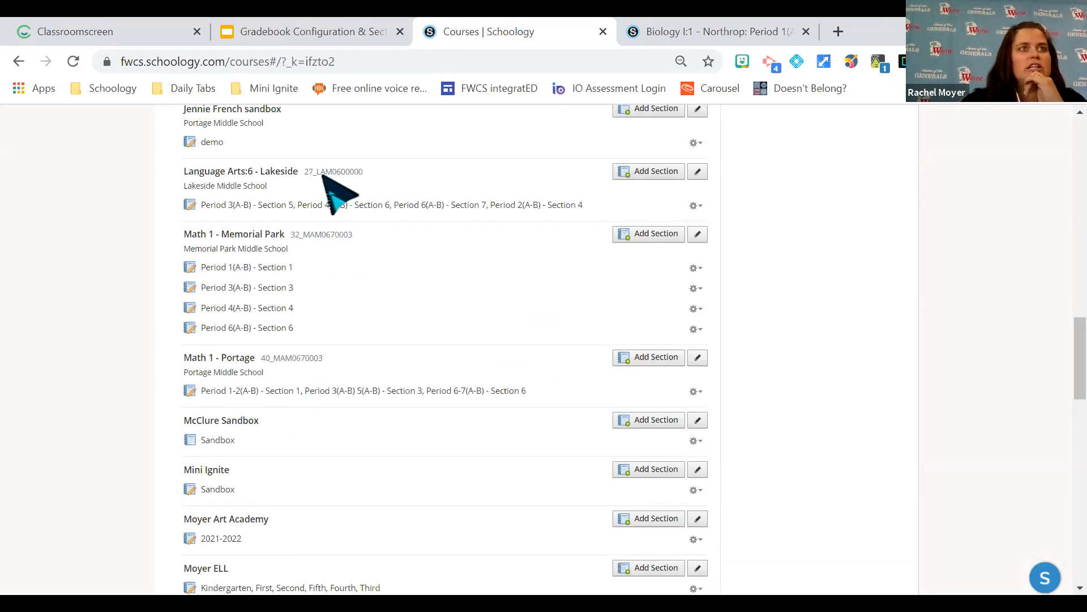
# Step: View the Section Linking Problems slide in the Google Slides presentation and return to the Schoology course list
pyautogui.click(254, 31)
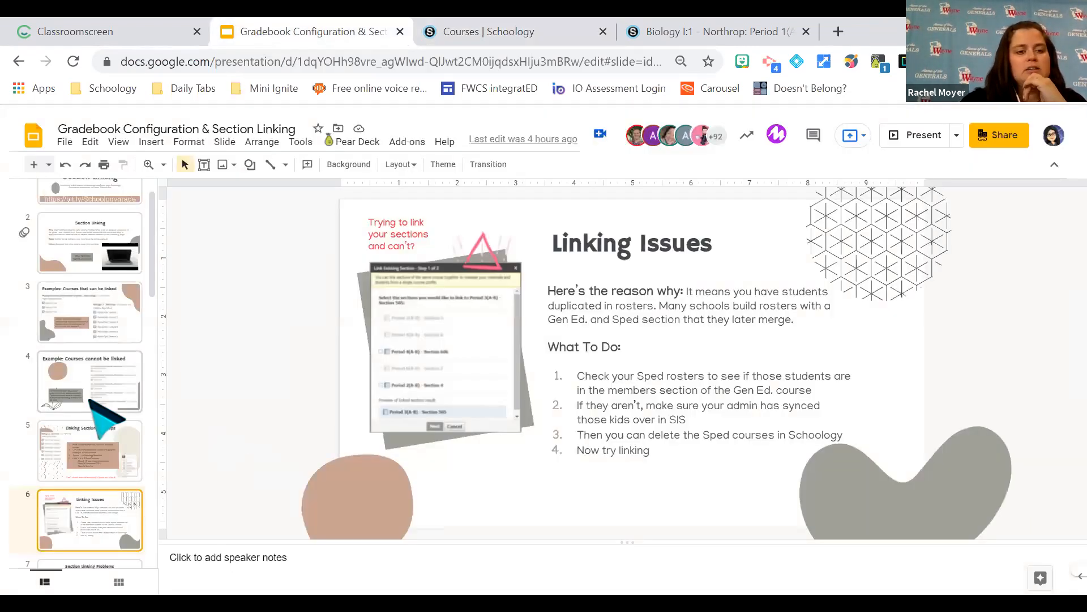
pyautogui.click(80, 342)
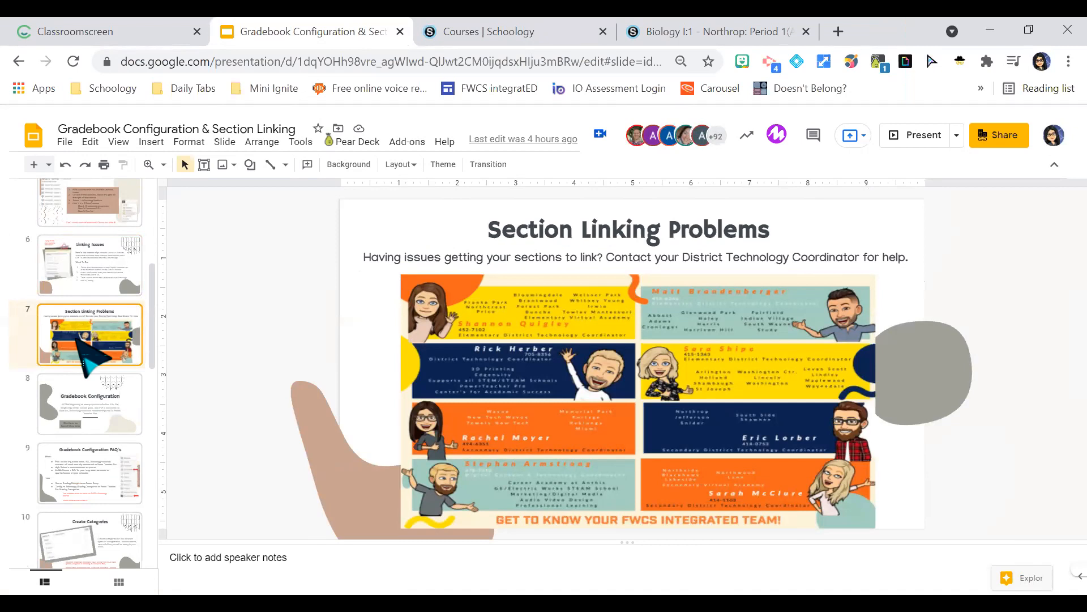
pyautogui.click(524, 30)
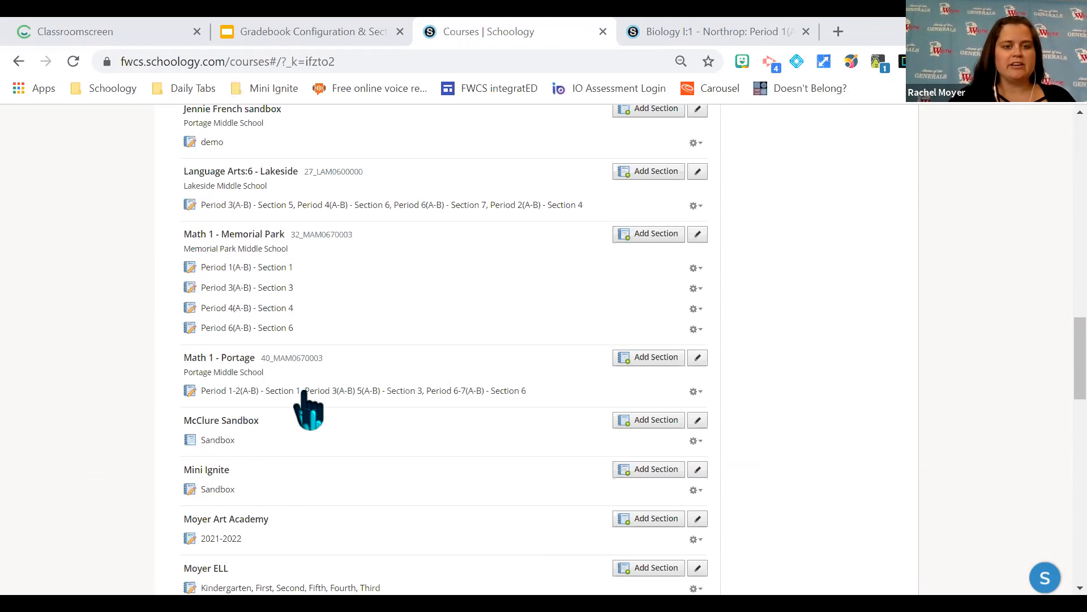
# Step: Open the linked Math 1 - Portage course and view the member list of Period 3(A-B) 5(A-B) - Section 3
pyautogui.click(352, 391)
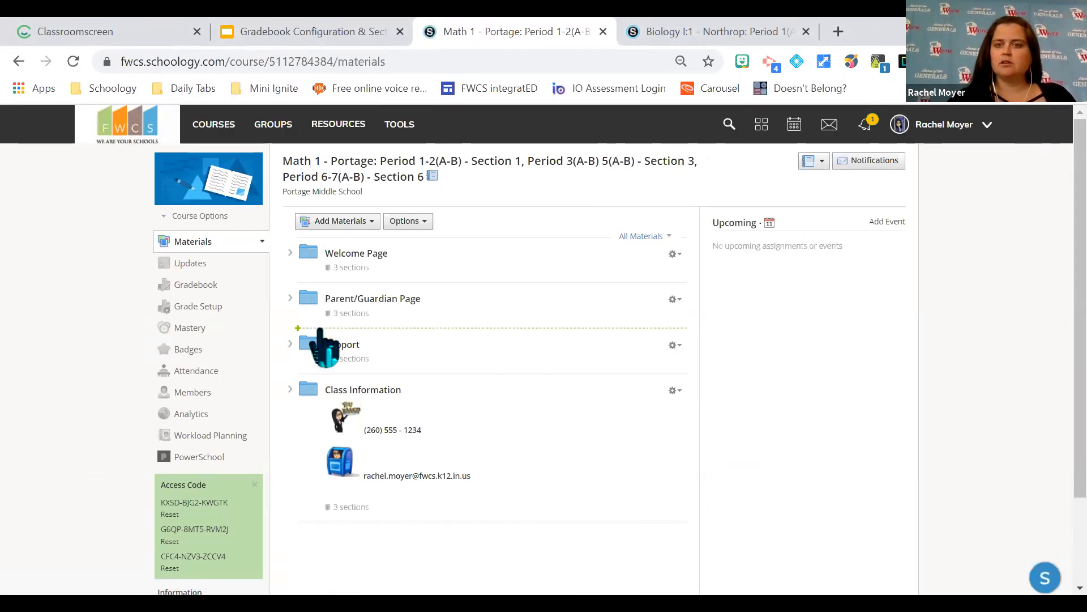
pyautogui.click(186, 394)
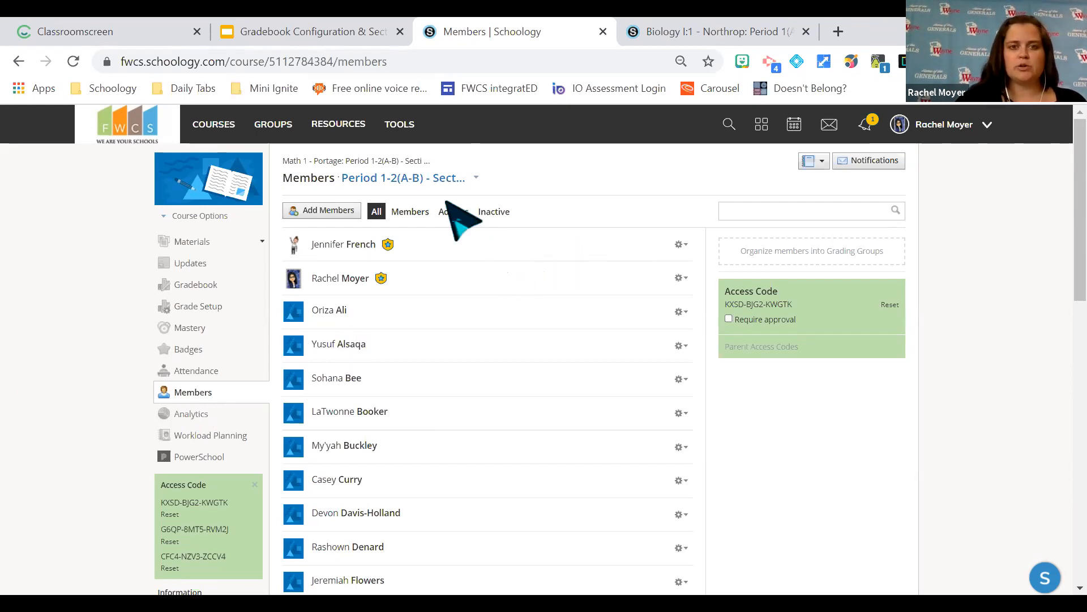
pyautogui.click(404, 178)
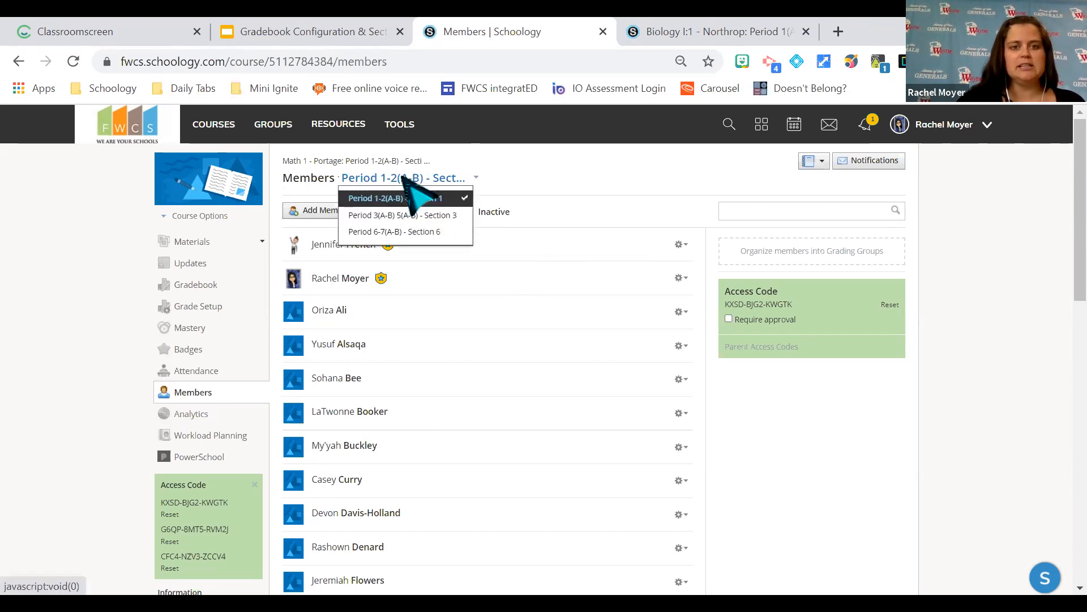
pyautogui.click(425, 216)
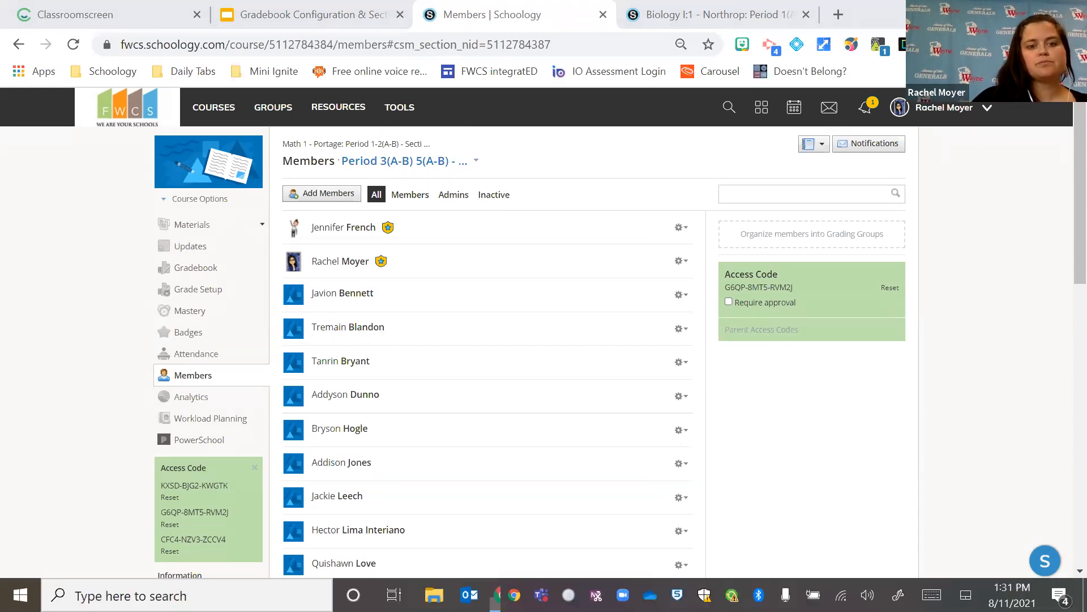
# Step: Switch to PowerTeacher Pro and view the grading categories of the 1(A-B) Math 1 class
pyautogui.moveTo(512, 2); pyautogui.dragTo(456, 14)
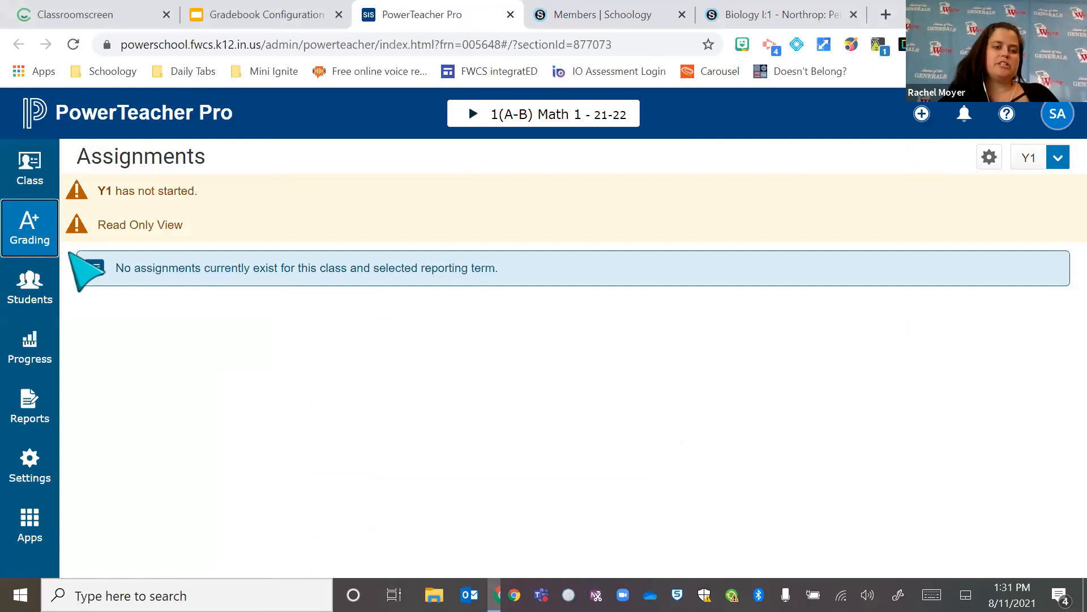
pyautogui.click(46, 229)
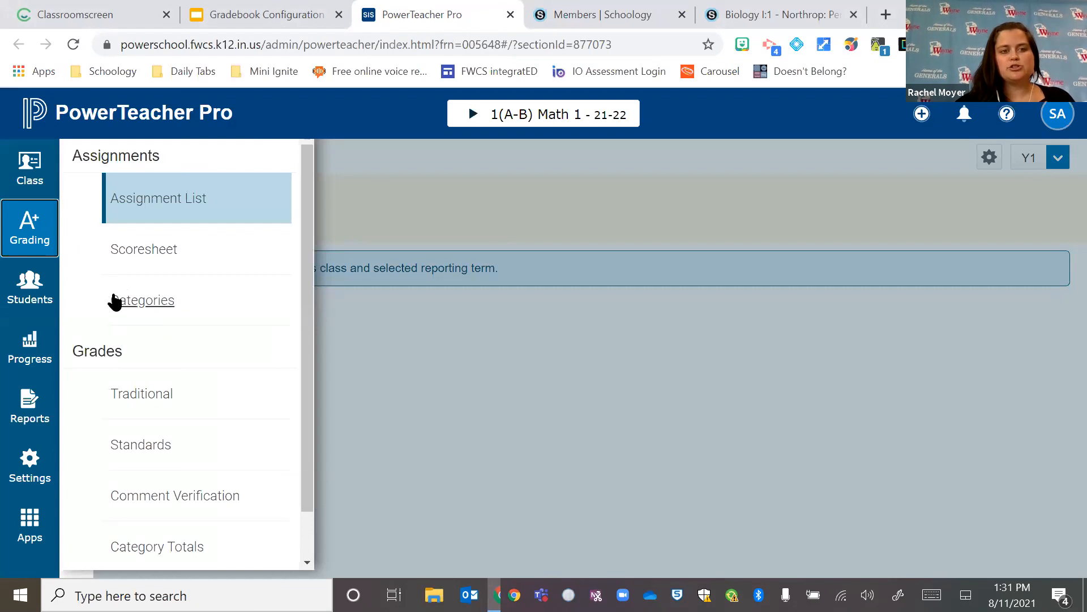
pyautogui.click(164, 299)
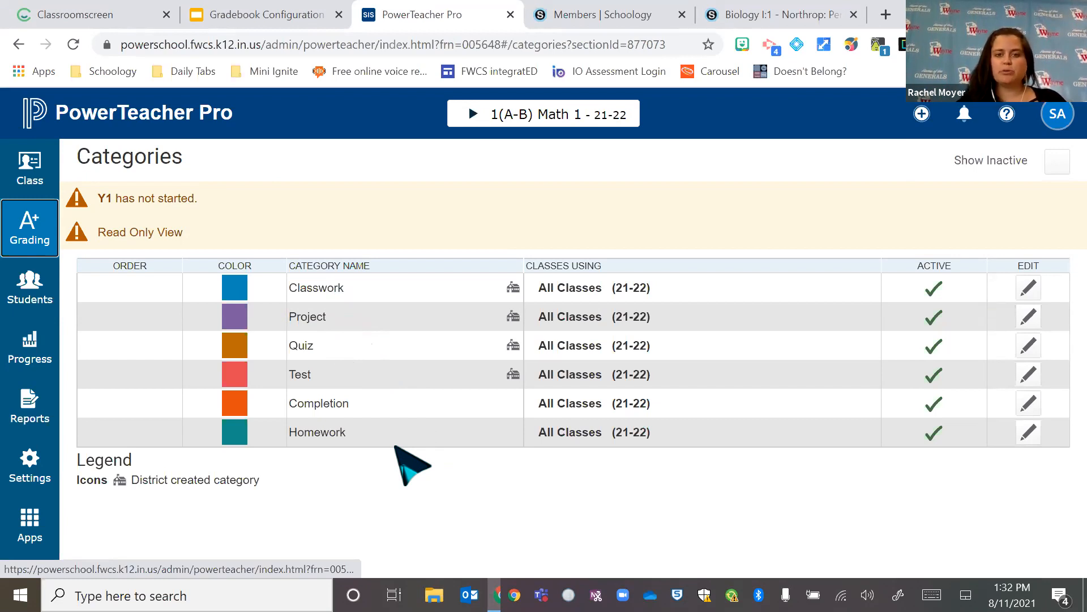
pyautogui.click(27, 226)
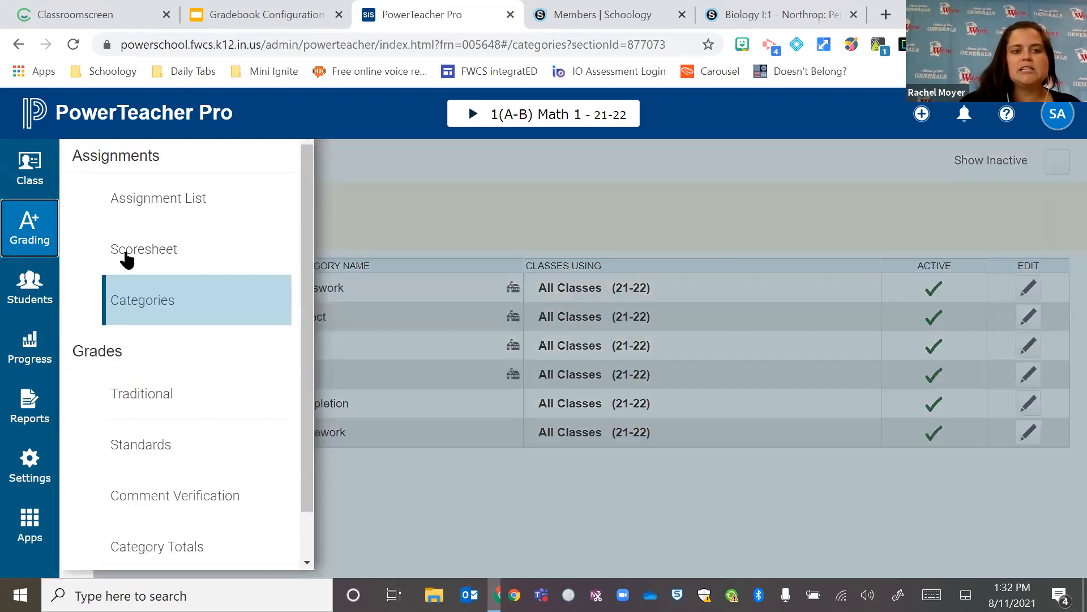
pyautogui.click(161, 298)
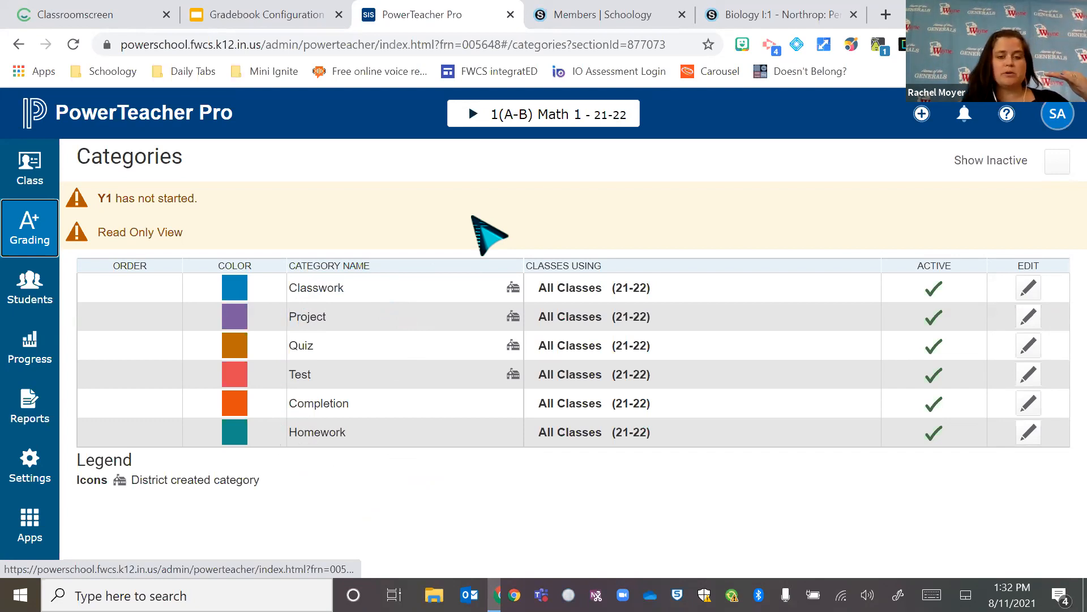
# Step: Examine the grade setup categories of the Biology I:1 - Northrop course in Schoology and return to the PowerTeacher Pro categories
pyautogui.click(757, 13)
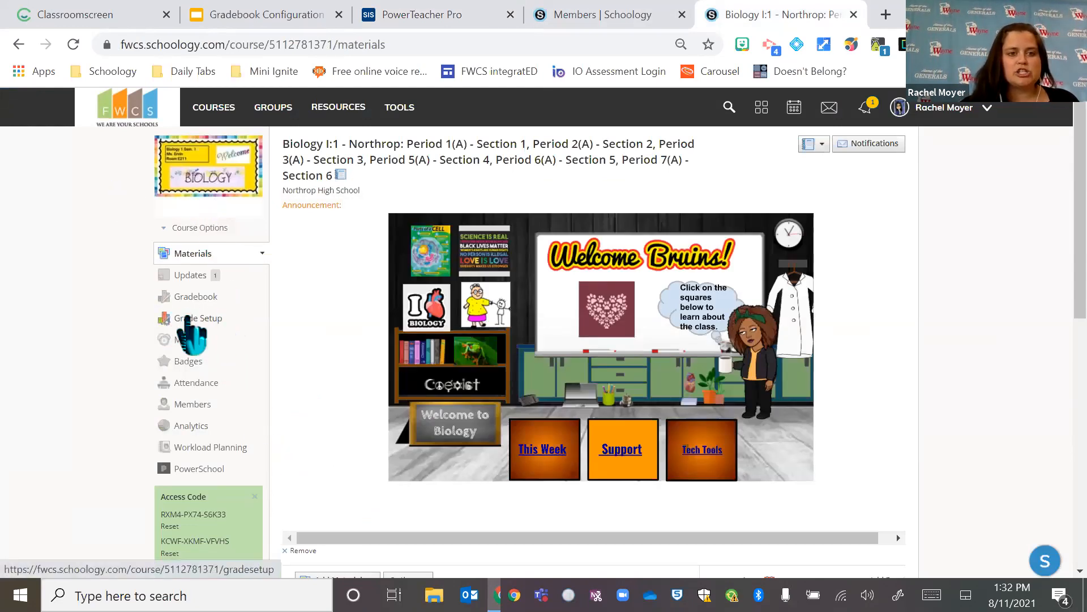
pyautogui.click(189, 317)
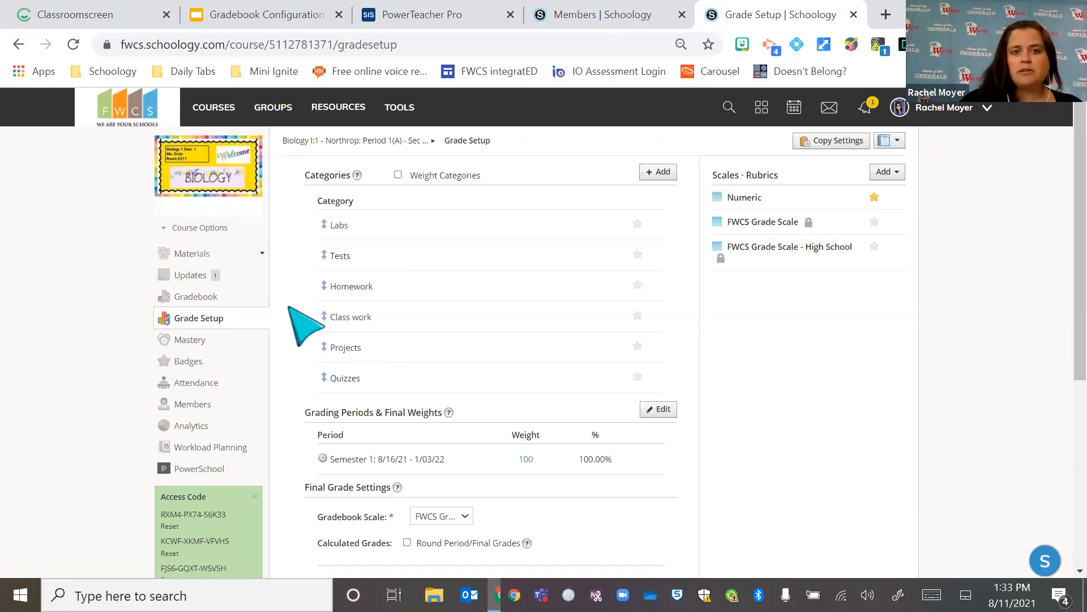
pyautogui.click(398, 19)
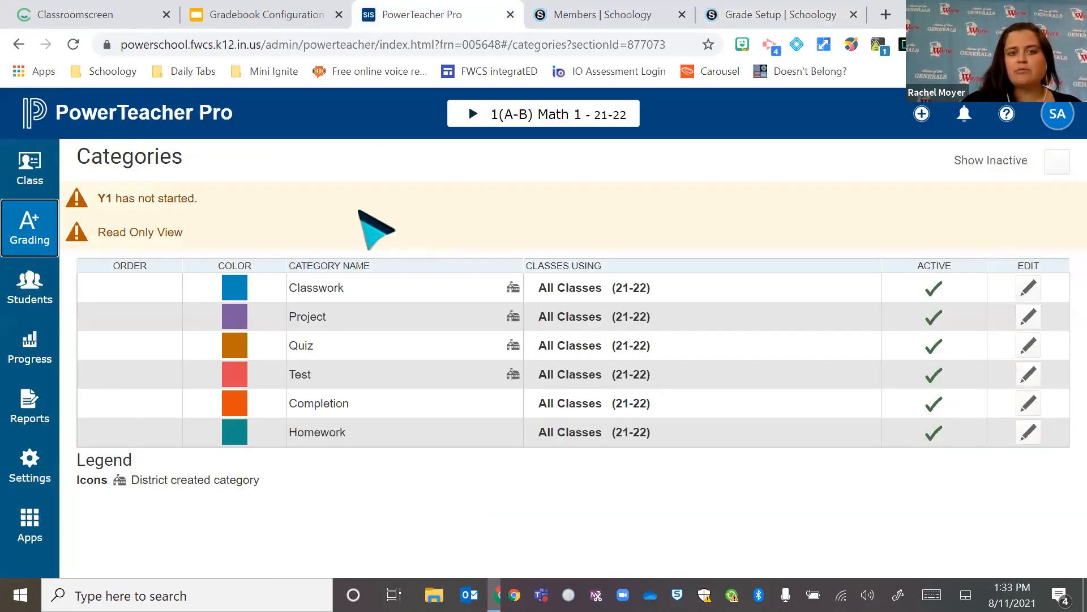
# Step: Add a Homework category to the Math 1 - Portage grade setup in Schoology and compare the categories with those in PowerTeacher Pro
pyautogui.click(631, 14)
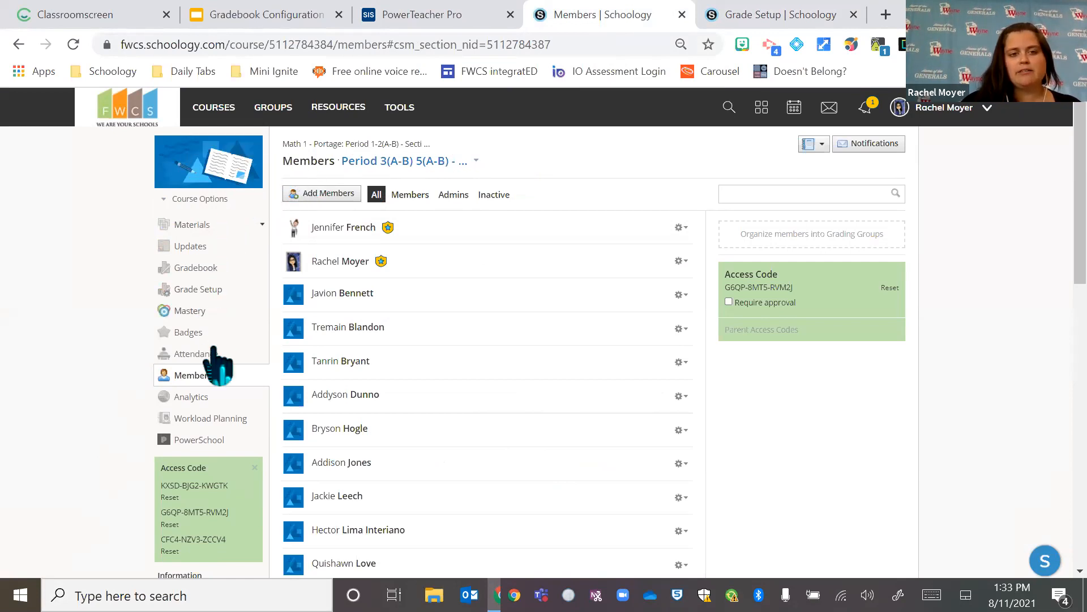
pyautogui.click(221, 290)
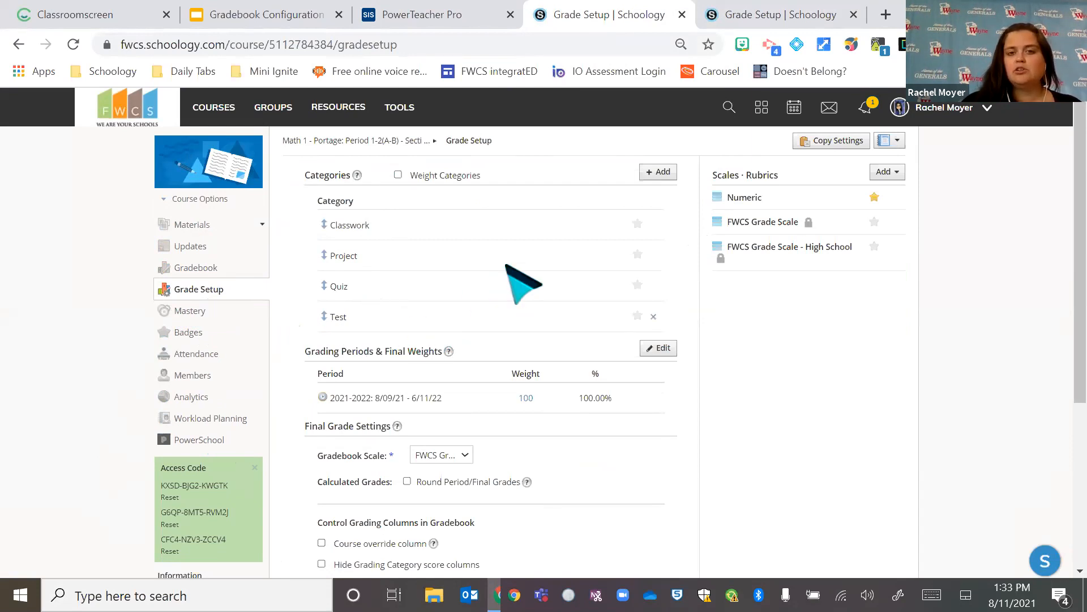
pyautogui.click(660, 173)
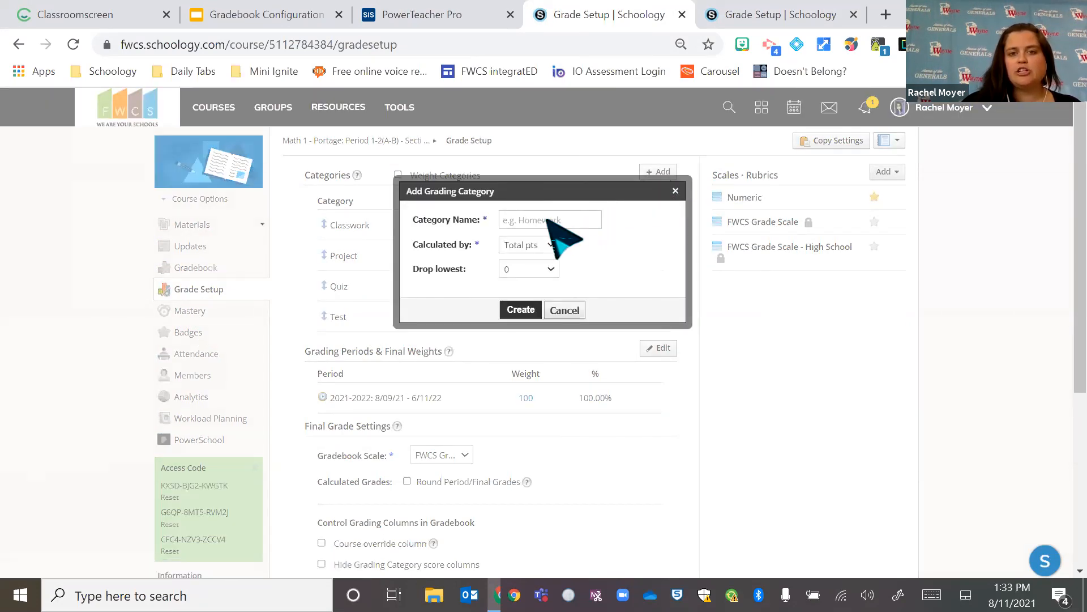
pyautogui.click(554, 216)
pyautogui.write('Homework')
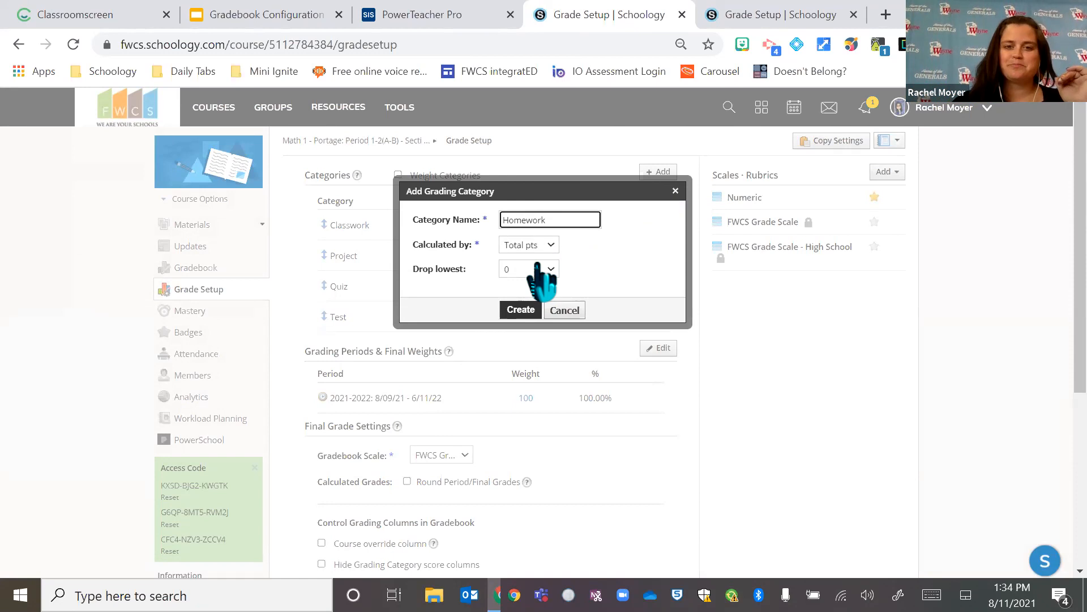
pyautogui.click(529, 310)
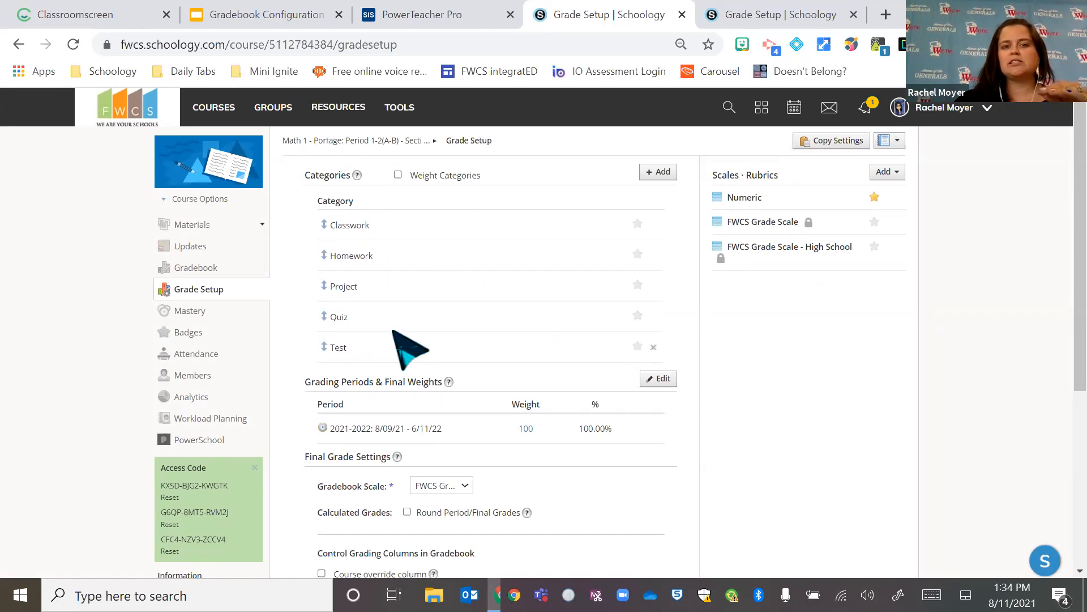
pyautogui.click(397, 14)
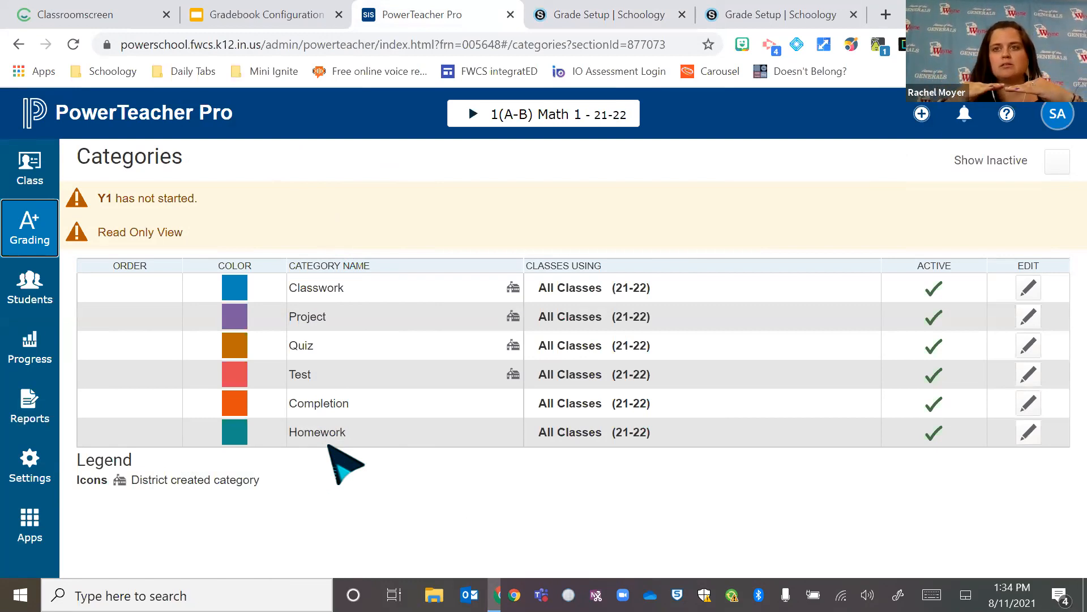
pyautogui.click(623, 16)
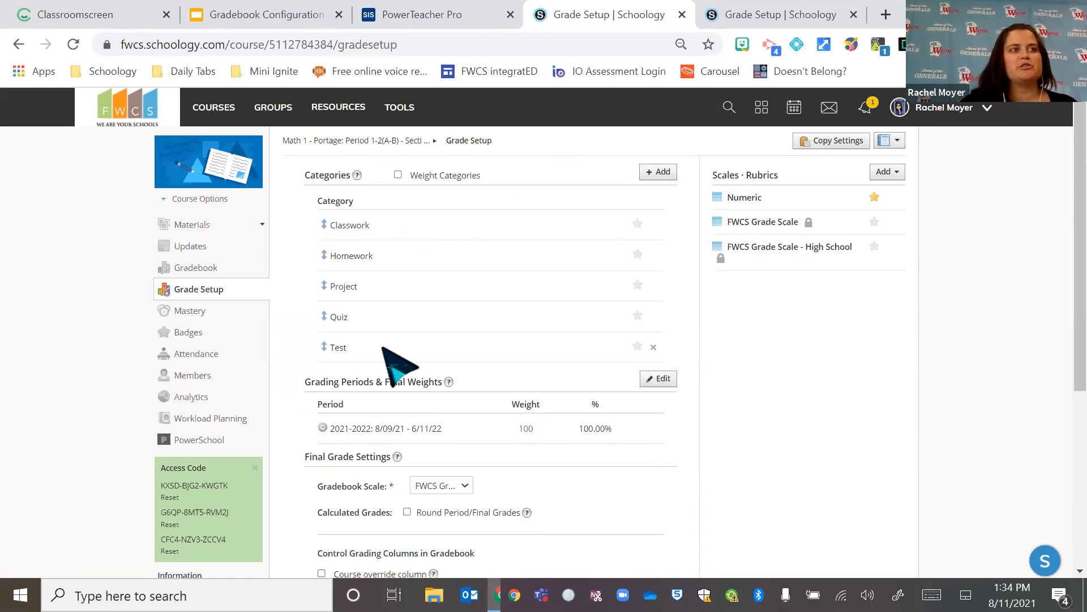
# Step: Set the gradebook scale to Numeric in the final grade settings of Math 1 - Portage and review the remaining settings
pyautogui.click(456, 487)
pyautogui.click(455, 491)
pyautogui.scroll(-5, 475, 499)
pyautogui.click(321, 421)
pyautogui.scroll(5, 545, 449)
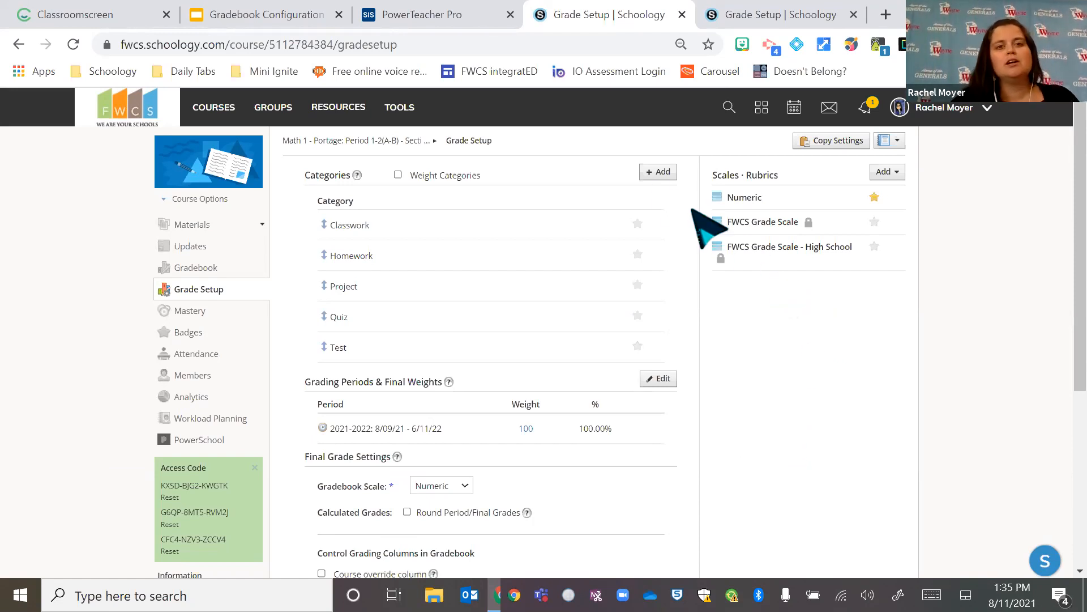
# Step: Compare the grading categories in PowerTeacher Pro with the Schoology grade setups of Math 1 - Portage and Biology I:1 - Northrop
pyautogui.click(460, 17)
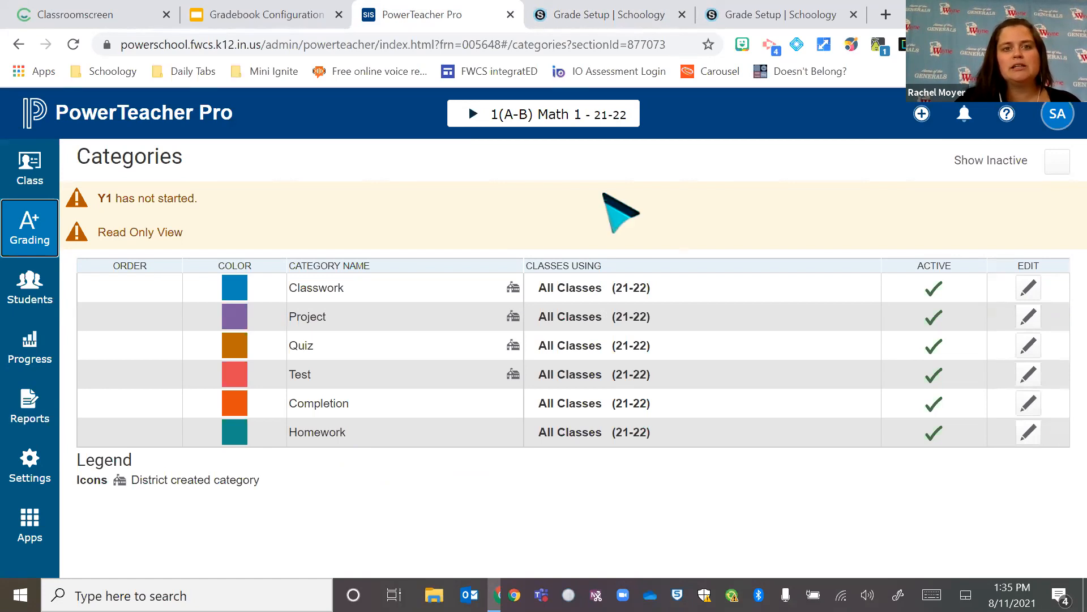
pyautogui.click(622, 12)
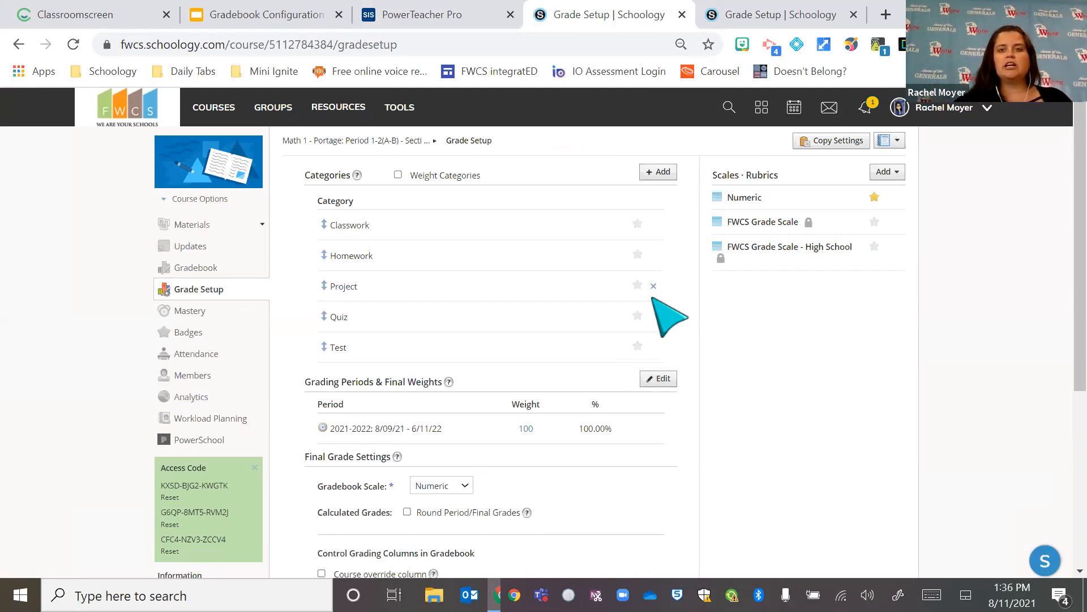
pyautogui.click(771, 23)
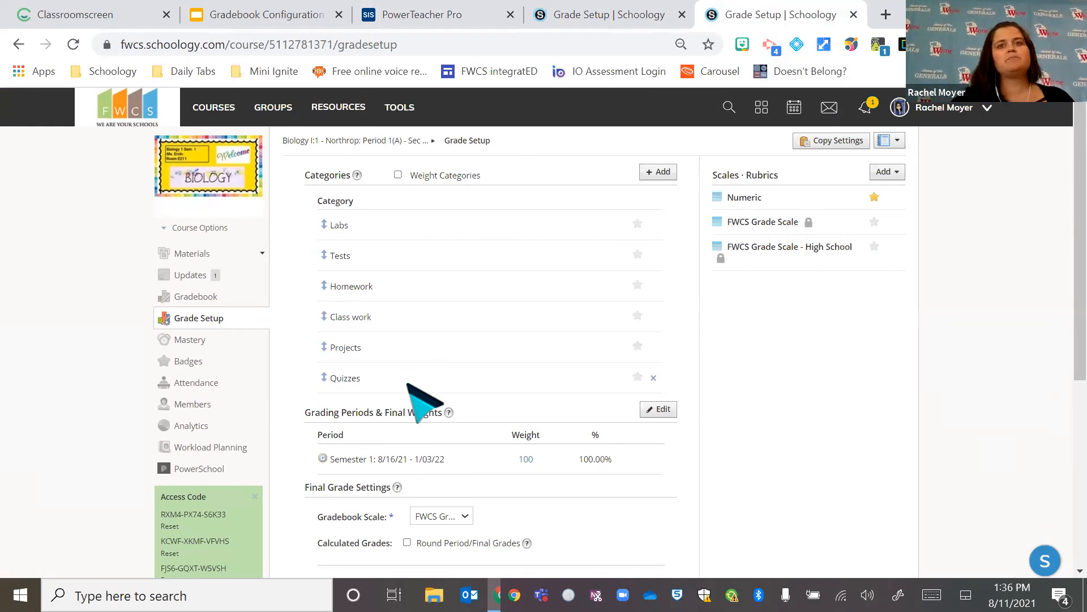
pyautogui.click(606, 19)
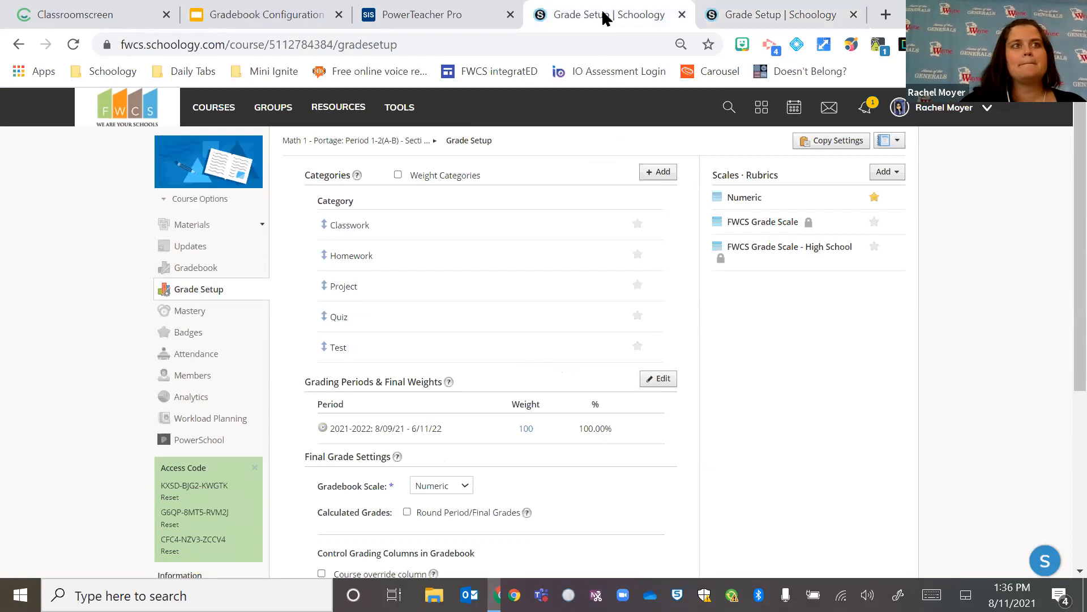